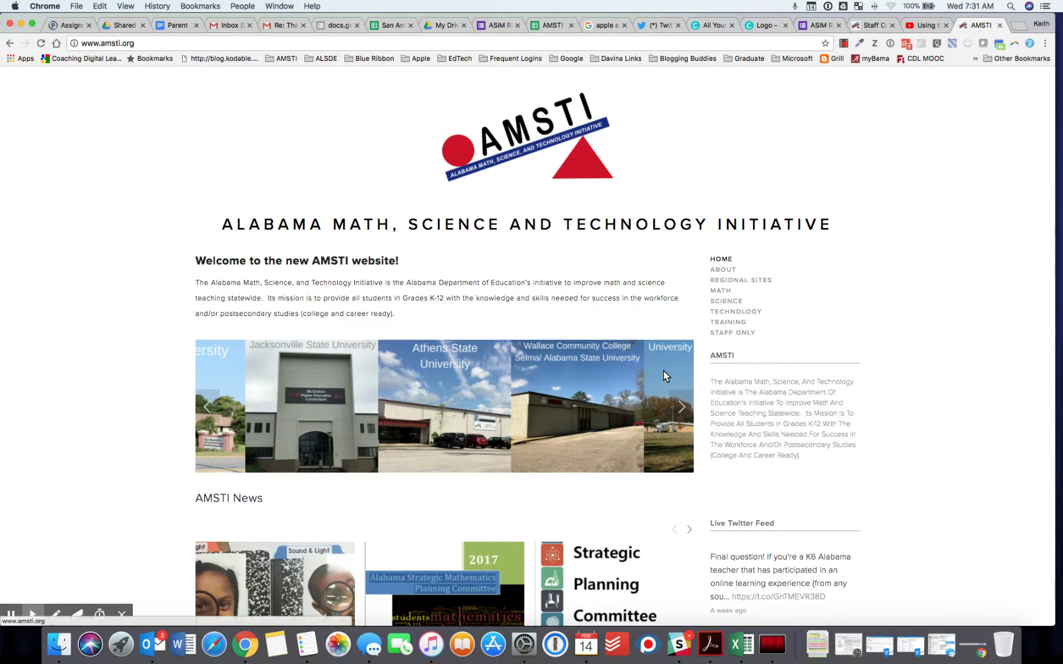
# - Go to the Staff Only page and scroll below the calendar to the staff request tiles
pyautogui.click(736, 334)
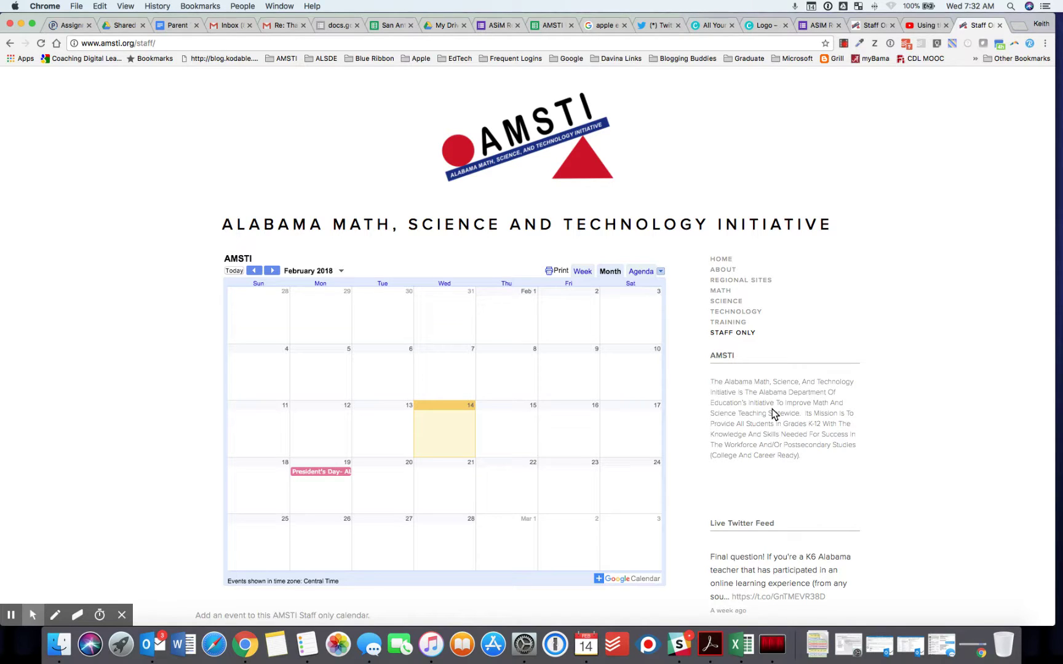
pyautogui.scroll(-2, 774, 414)
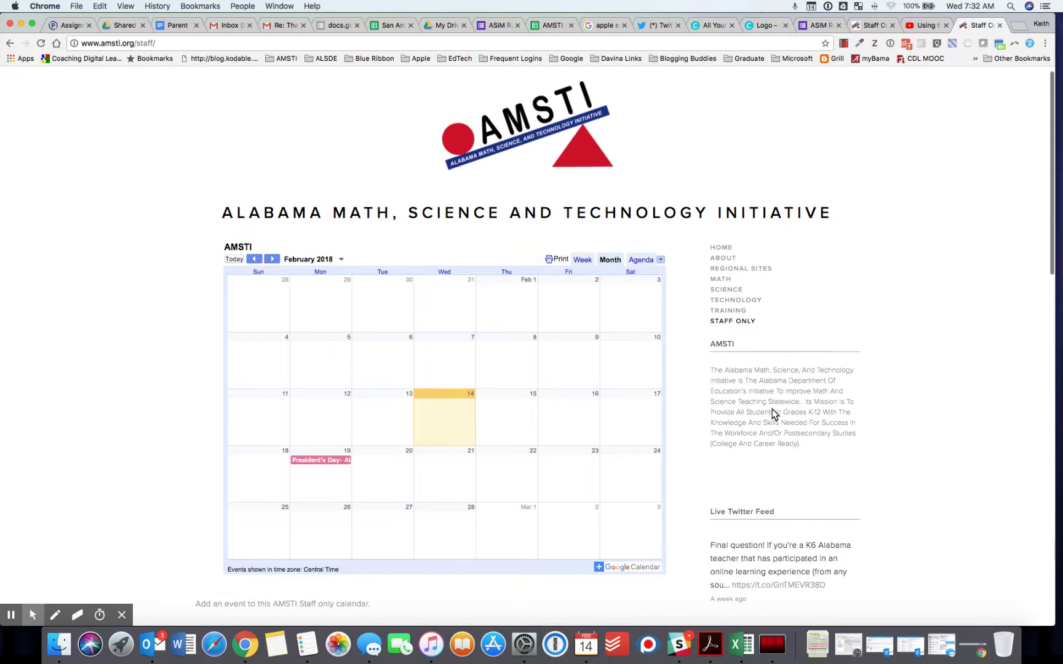
pyautogui.scroll(2, 774, 414)
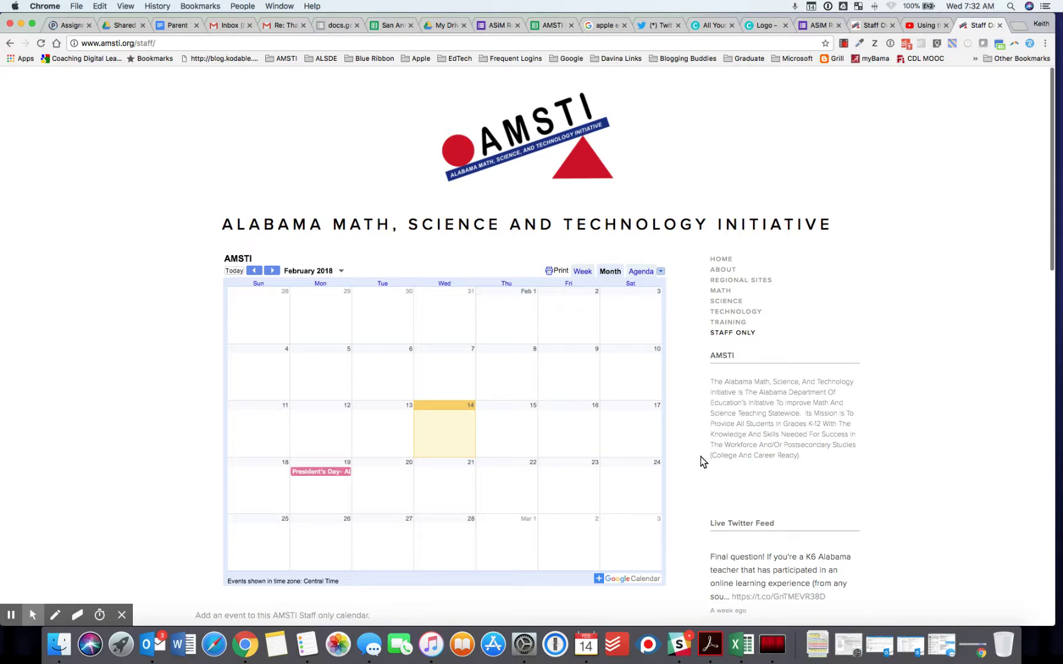
pyautogui.scroll(-5, 693, 487)
pyautogui.scroll(-7, 693, 487)
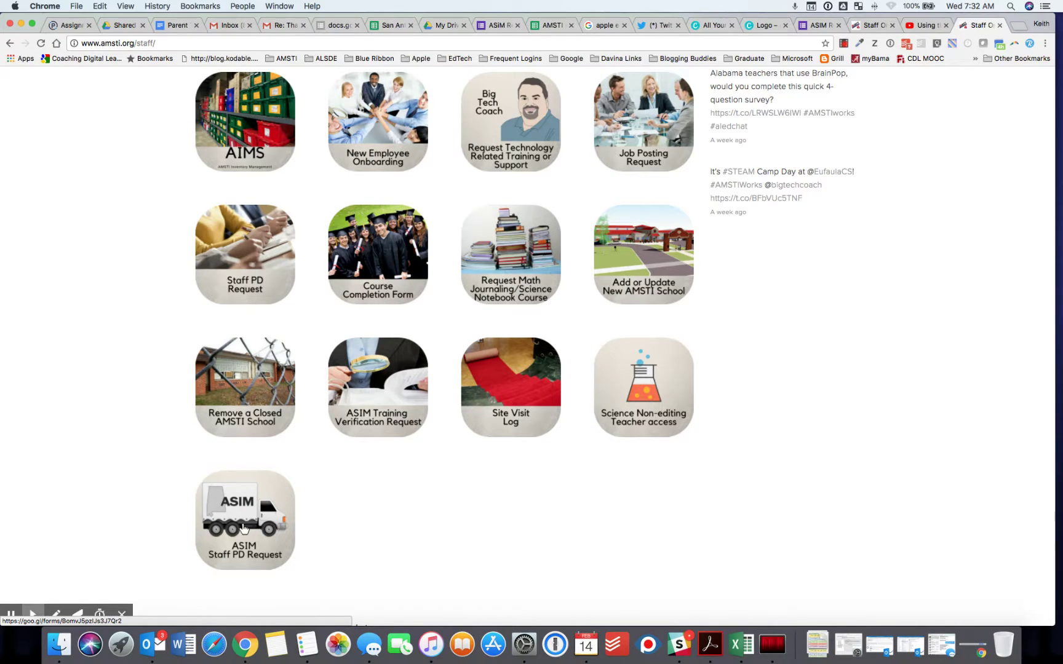
# - Open the ASIM Staff PD Request tile to load the Google Form
pyautogui.click(243, 527)
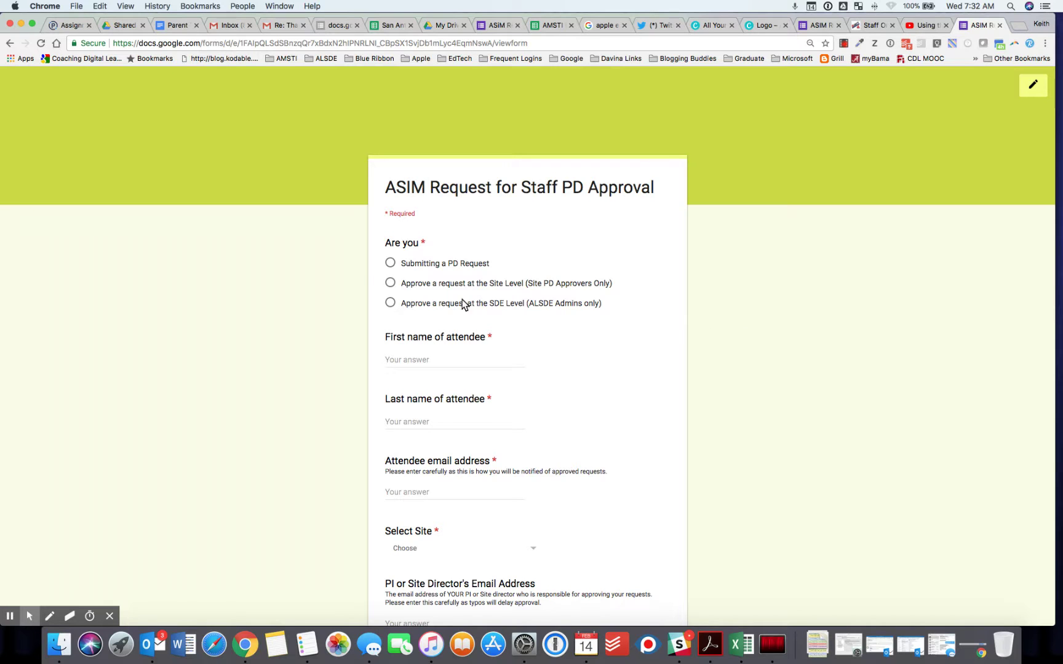
# - Mark the response as Submitting a PD Request and enter the attendee's first and last name
pyautogui.click(391, 264)
pyautogui.click(412, 357)
pyautogui.write('George')
pyautogui.click(401, 420)
pyautogui.write('Washington')
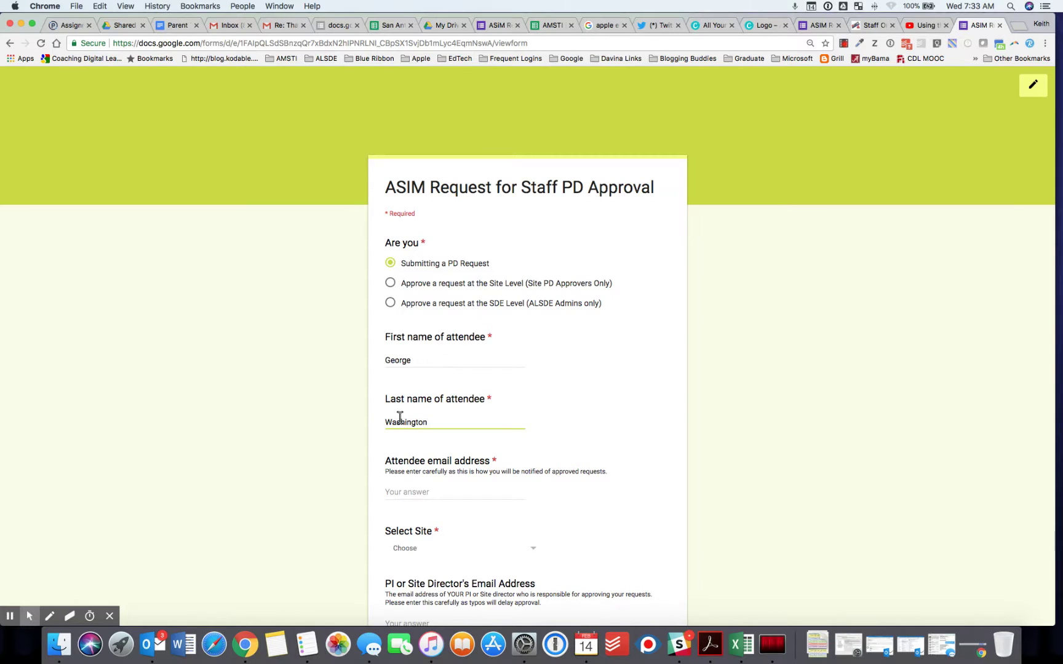
# - Fill in the attendee's e-mail address using the autofill suggestion
pyautogui.scroll(-5, 399, 418)
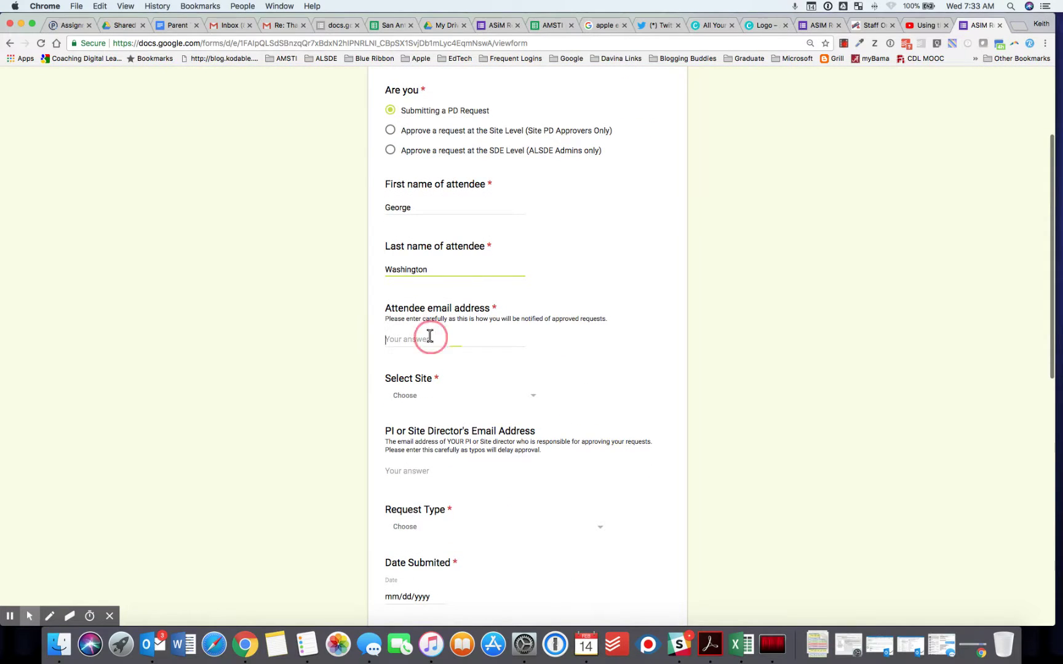
pyautogui.write('keith')
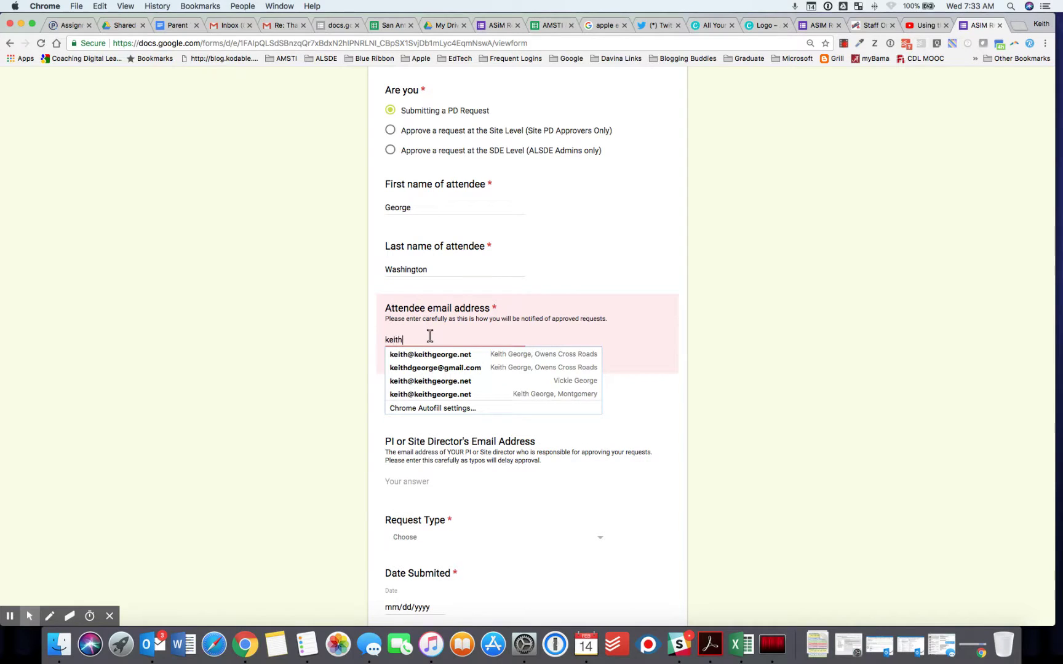
pyautogui.click(419, 355)
pyautogui.click(411, 395)
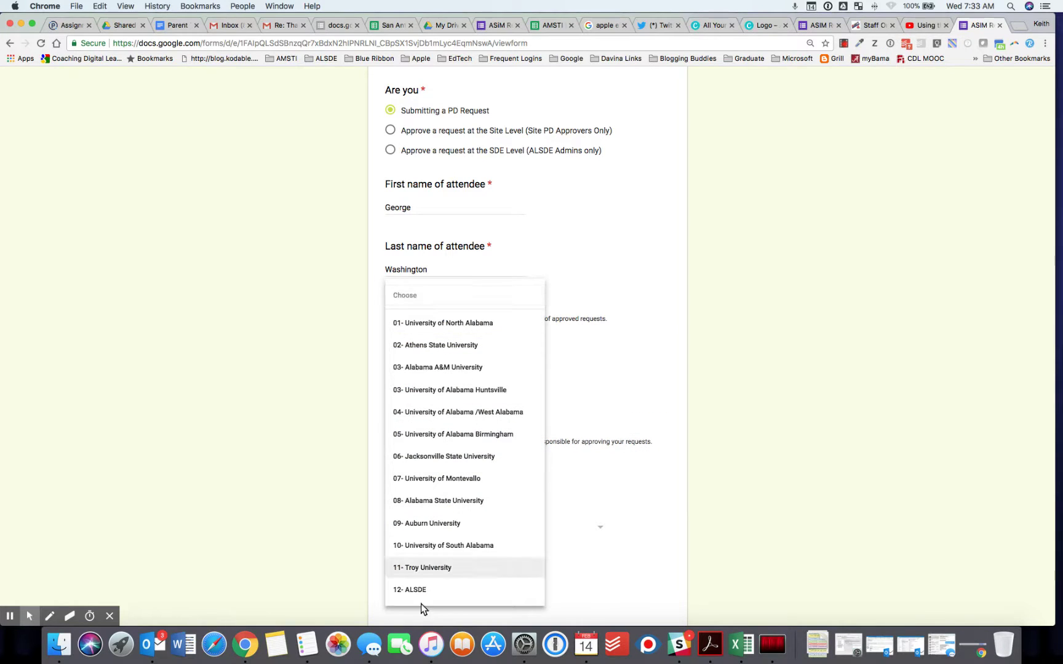
# - Select site 12- ALSDE and overwrite the PI or Site Director's e-mail with the director's address
pyautogui.click(416, 590)
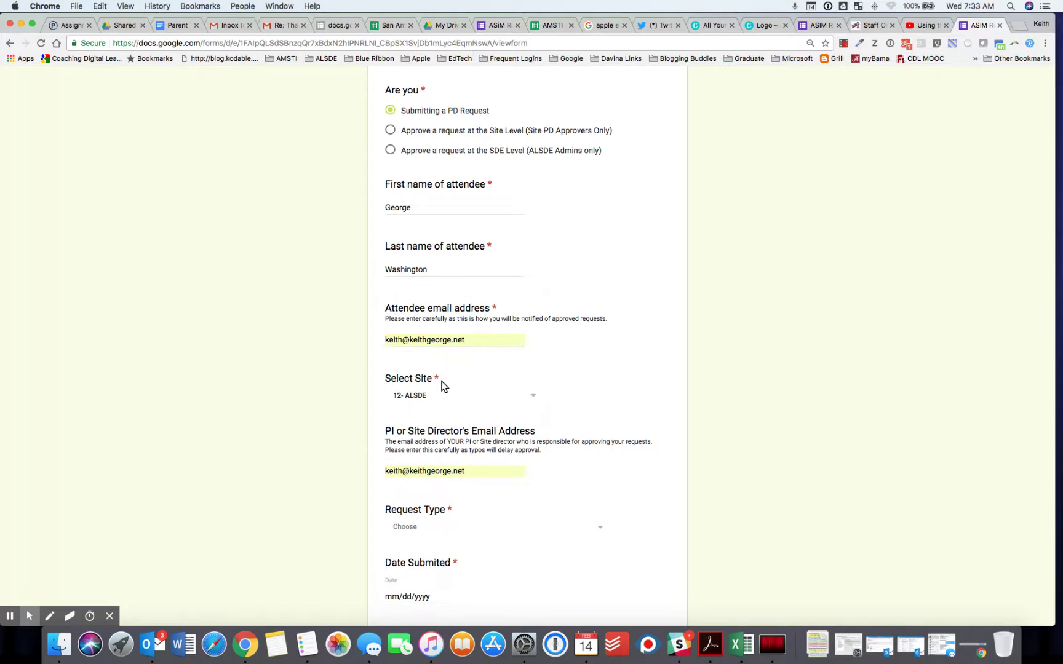
pyautogui.scroll(-3, 441, 385)
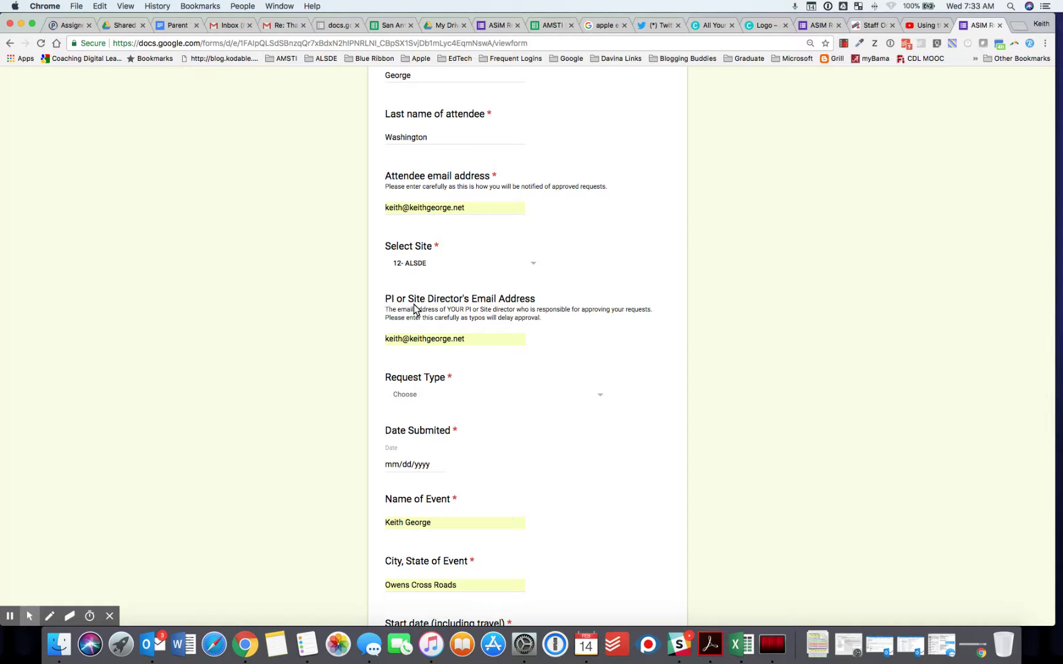
pyautogui.moveTo(467, 339); pyautogui.dragTo(386, 338)
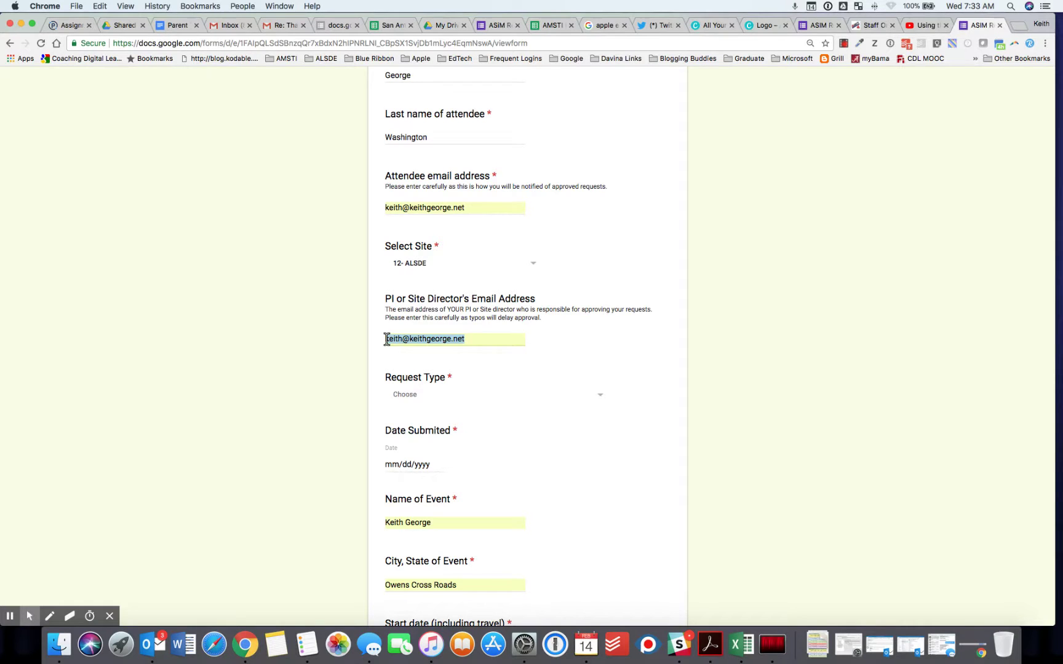
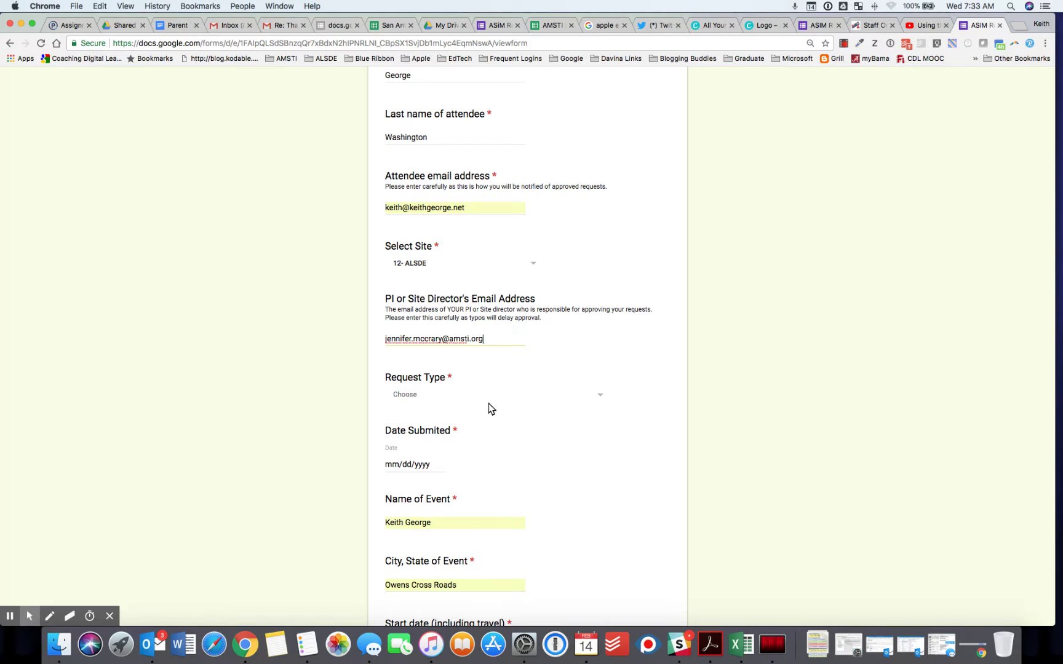
pyautogui.click(434, 394)
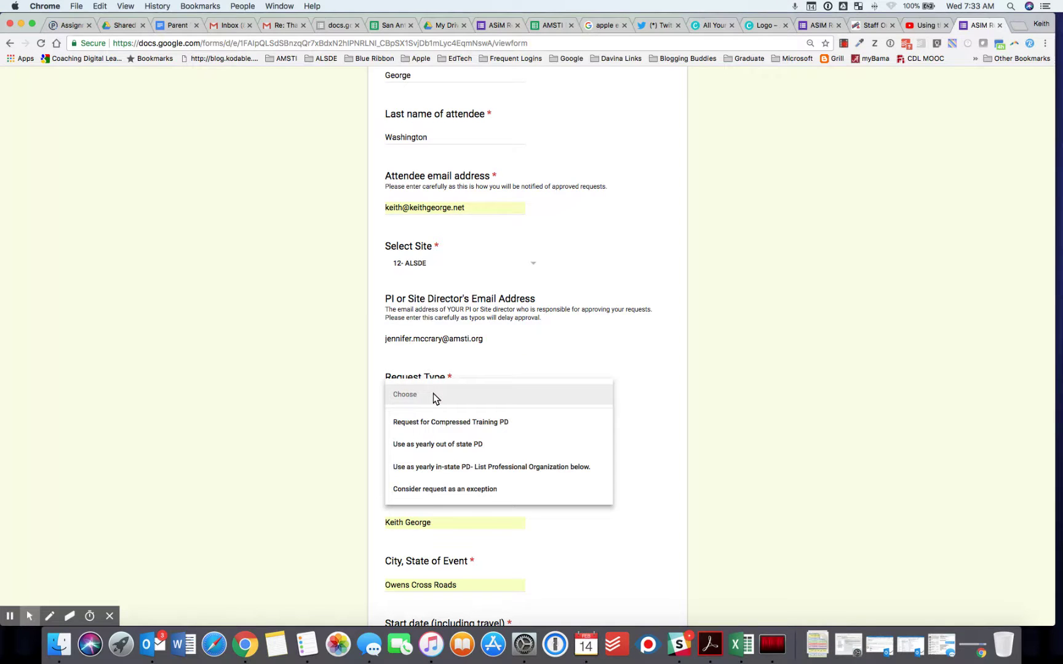
# - Set Request Type to 'Consider request as an exception' and the submitted date to 02/14/2018
pyautogui.scroll(-1, 432, 393)
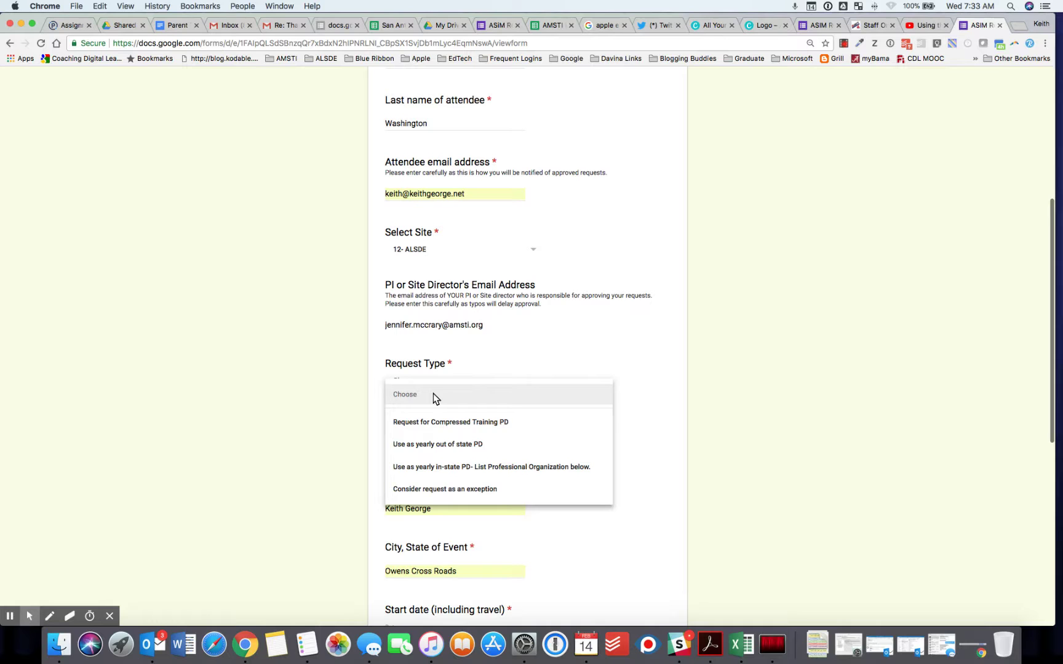
pyautogui.click(447, 490)
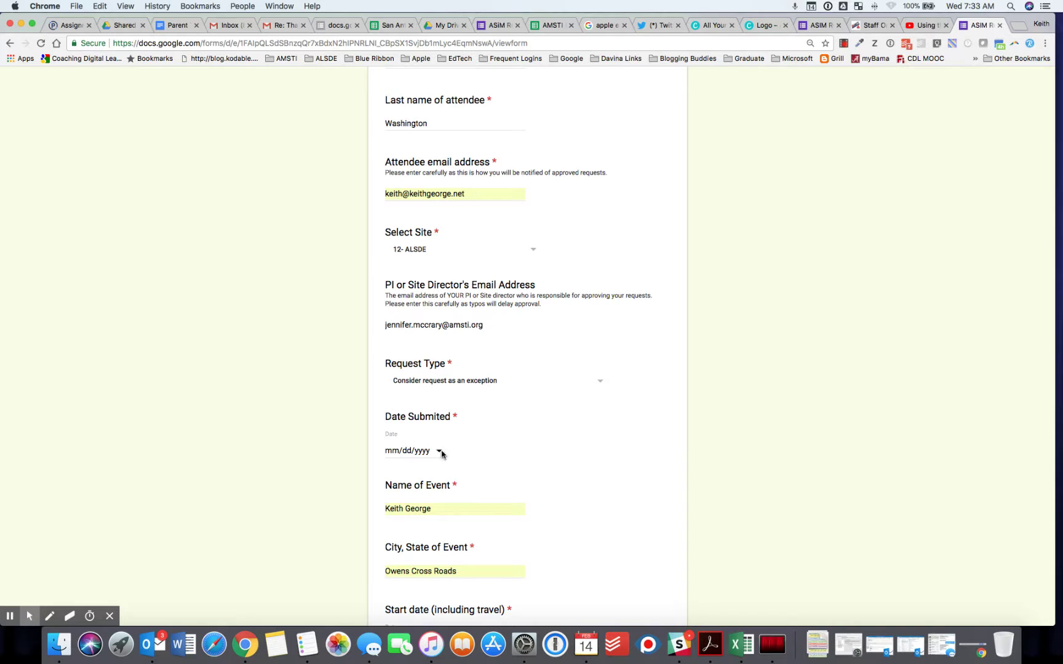
pyautogui.click(439, 451)
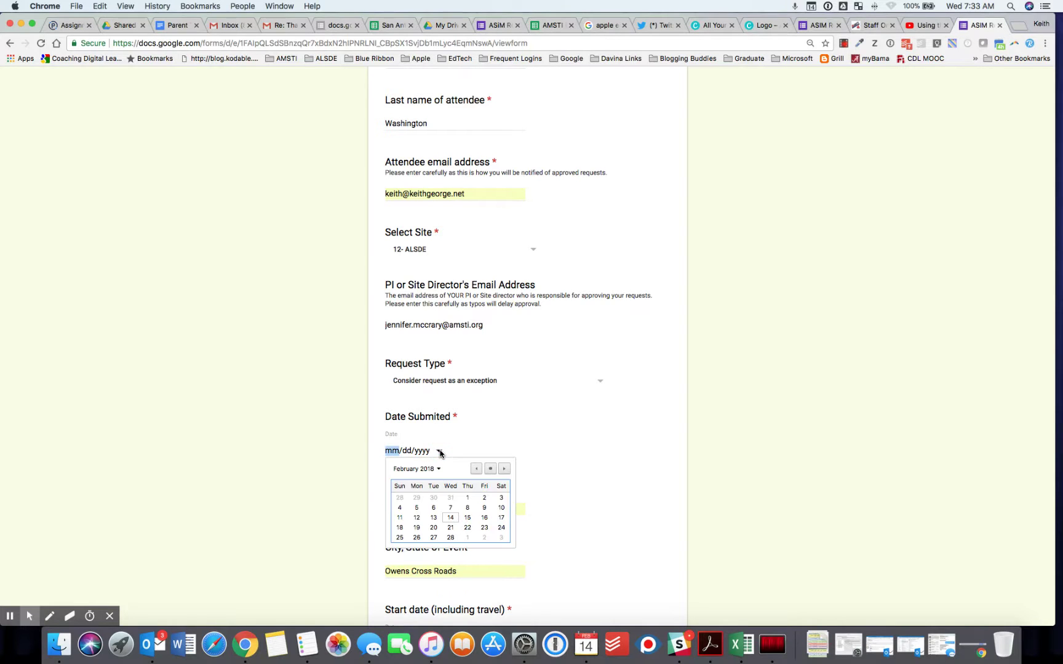
pyautogui.click(450, 518)
# - Replace the prefilled event name with NSTA and the event location with Boston, MA
pyautogui.scroll(-5, 555, 427)
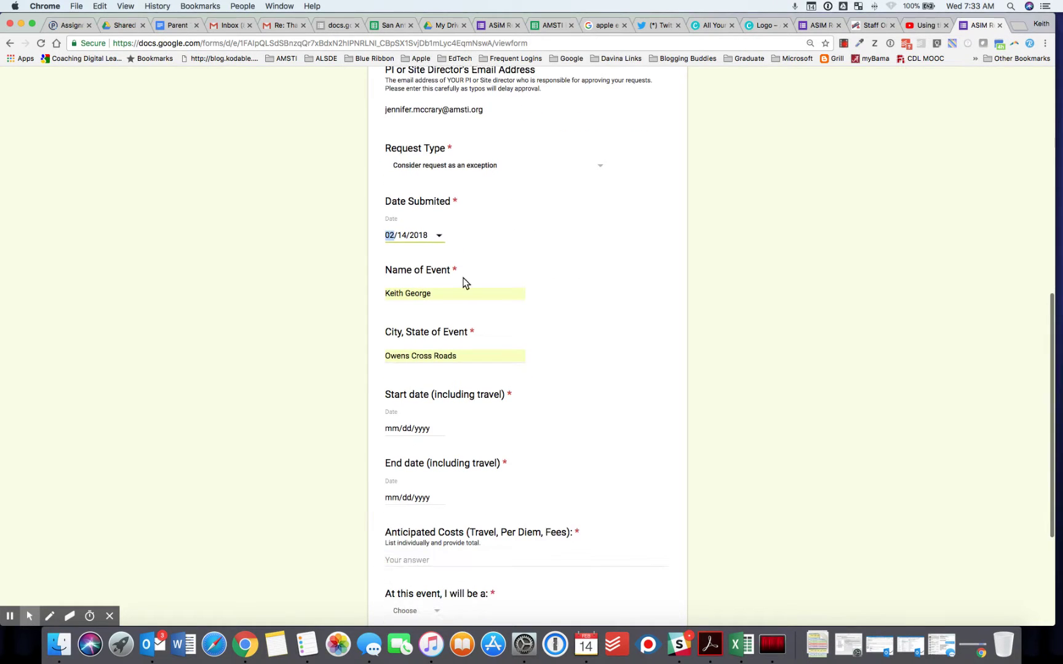
pyautogui.moveTo(433, 294); pyautogui.dragTo(377, 297)
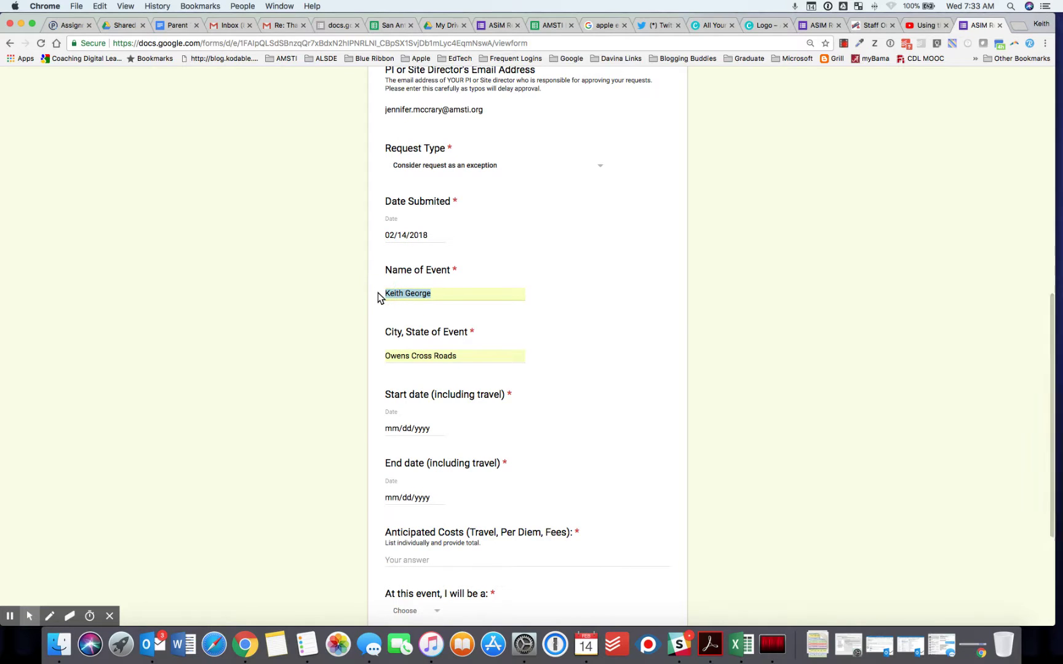
pyautogui.press('BackSpace')
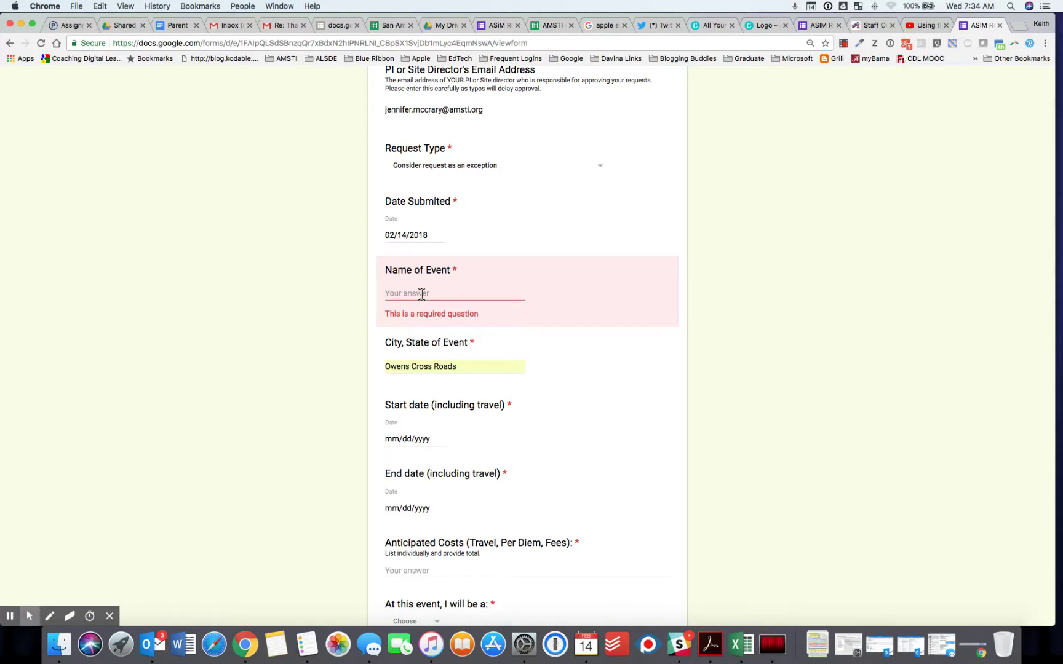
pyautogui.write('NSTA')
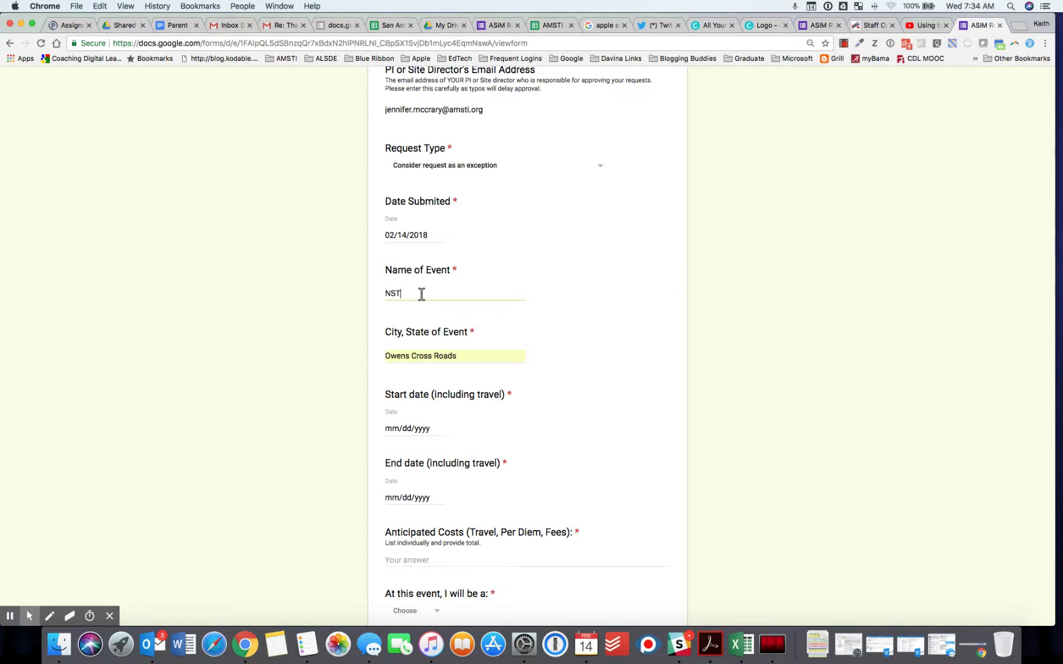
pyautogui.click(464, 355)
pyautogui.moveTo(464, 356); pyautogui.dragTo(386, 359)
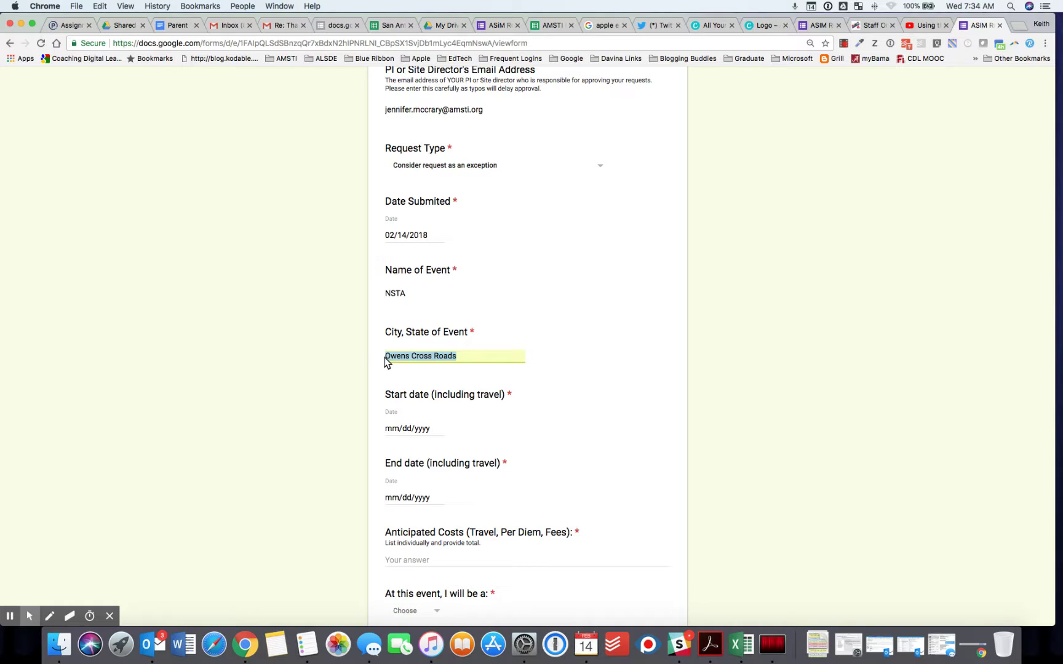
pyautogui.press('BackSpace')
pyautogui.write('Boston,')
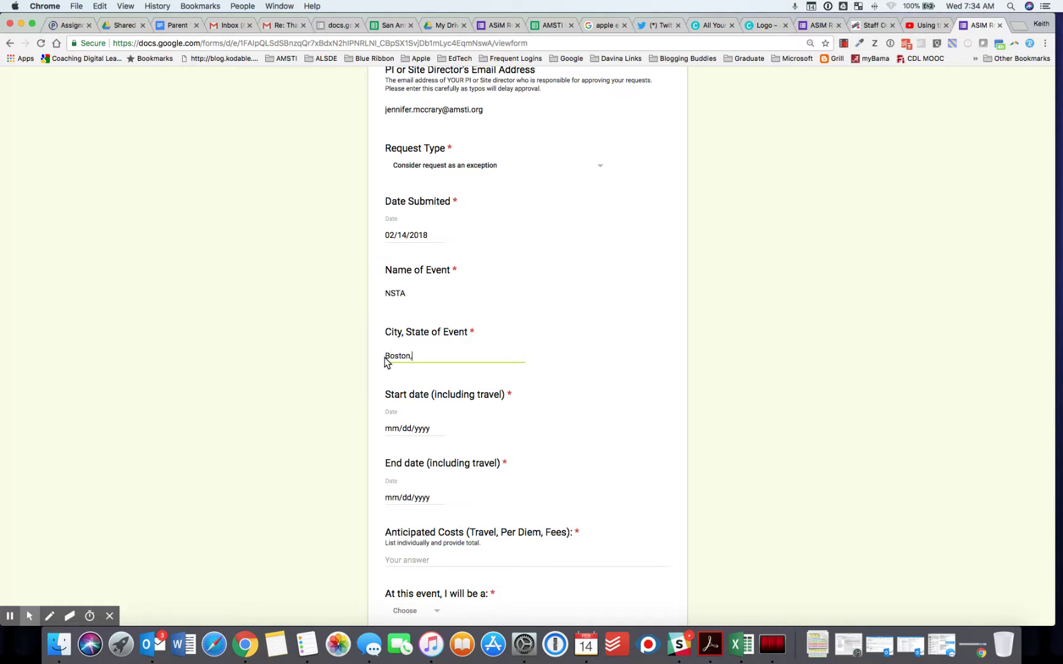
pyautogui.write(' A')
pyautogui.write('M')
pyautogui.press('BackSpace')
pyautogui.press('BackSpace')
pyautogui.write('MA')
pyautogui.click(440, 430)
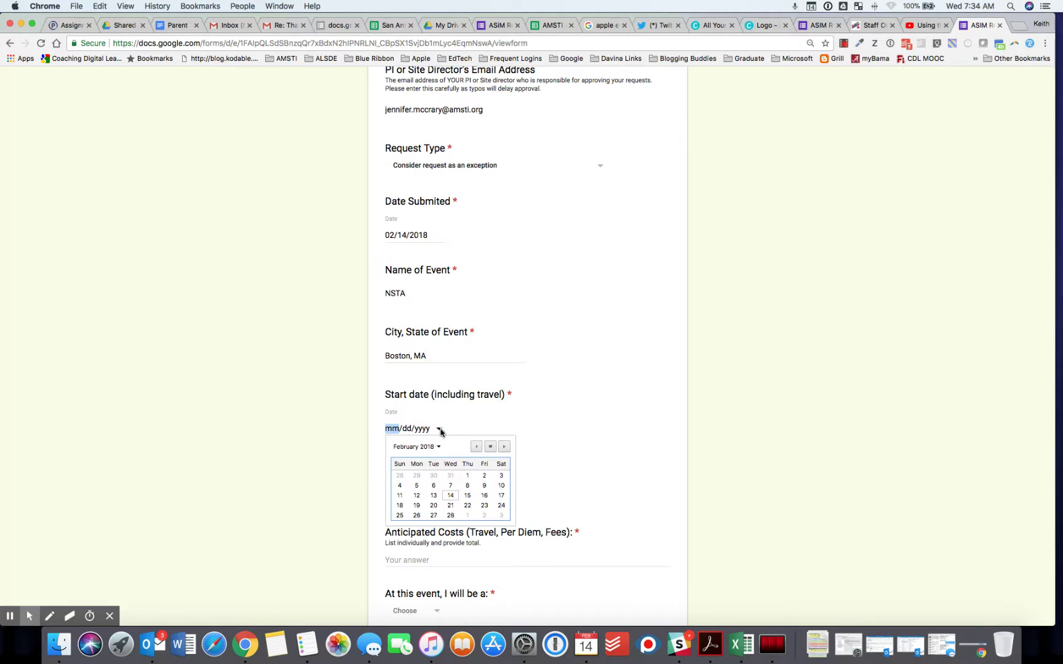
# - Set the event start date to 02/26/2018 and the end date to 03/02/2018
pyautogui.click(416, 517)
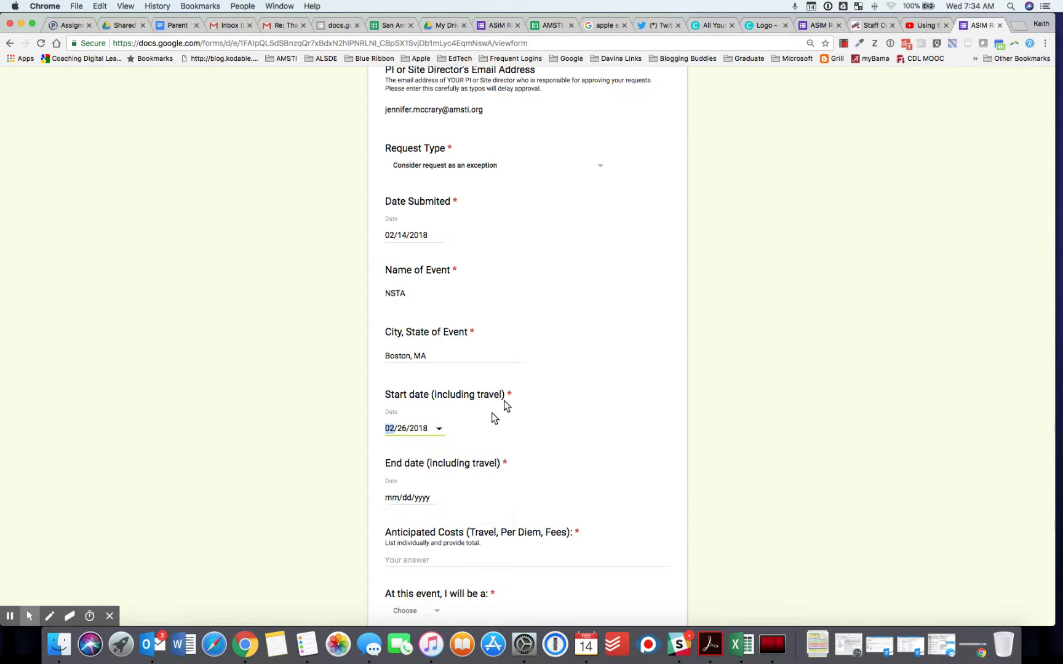
pyautogui.scroll(-5, 531, 379)
pyautogui.click(440, 346)
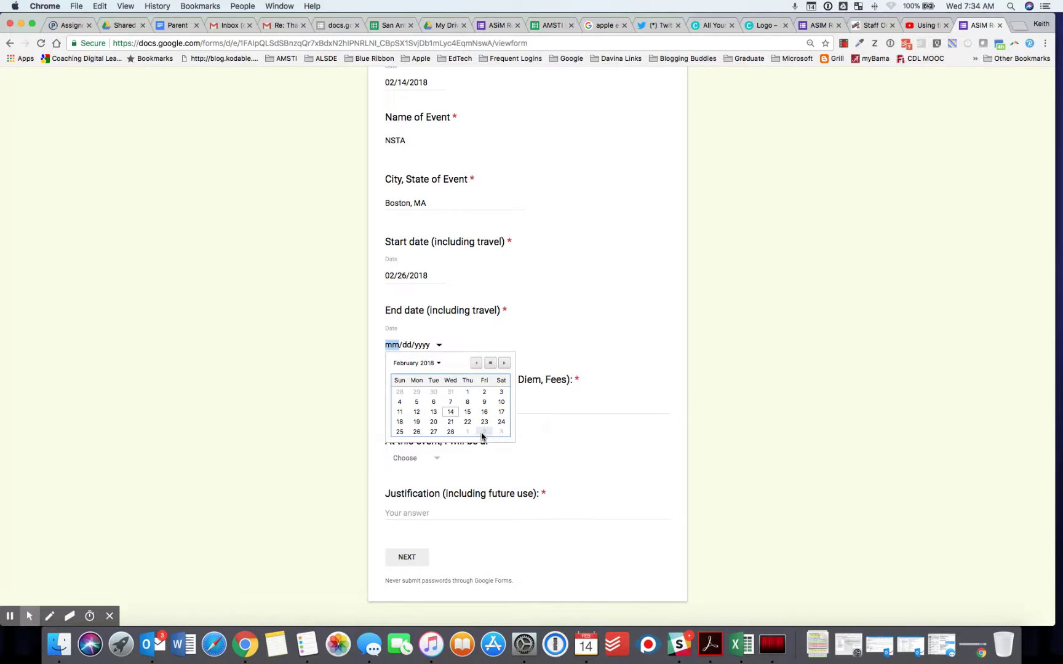
pyautogui.click(485, 433)
# - Enter the Airfare $450.00 line in Anticipated Costs and start a new line
pyautogui.scroll(-2, 524, 335)
pyautogui.click(423, 362)
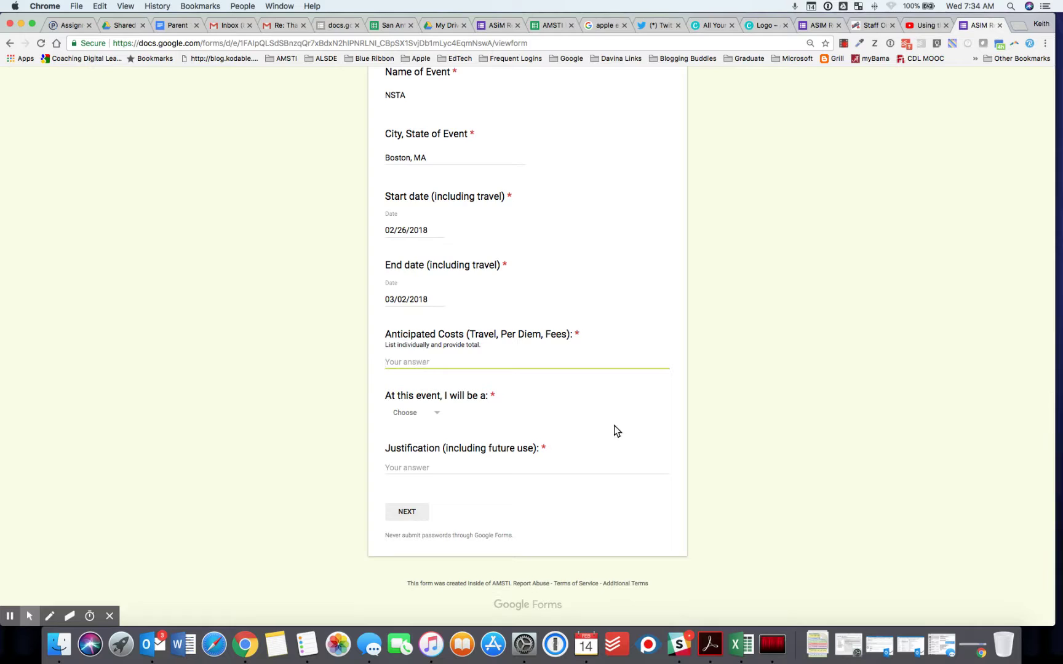
pyautogui.write('Airfare $450.')
pyautogui.write('00')
pyautogui.press('Return')
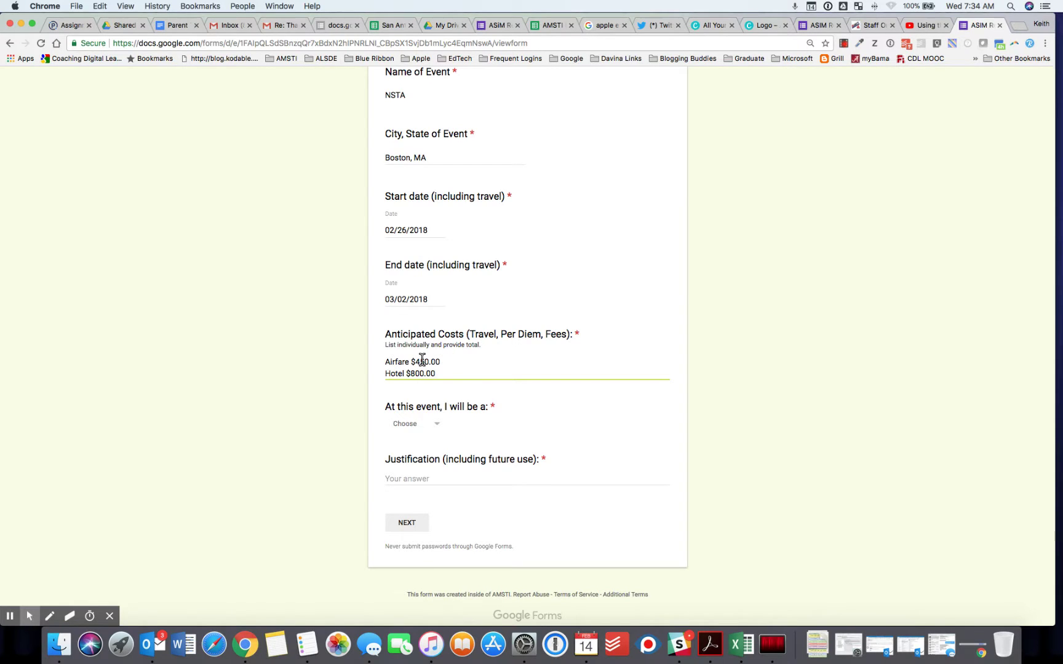
# - Set the attendee's role to Participant
pyautogui.scroll(-1, 445, 366)
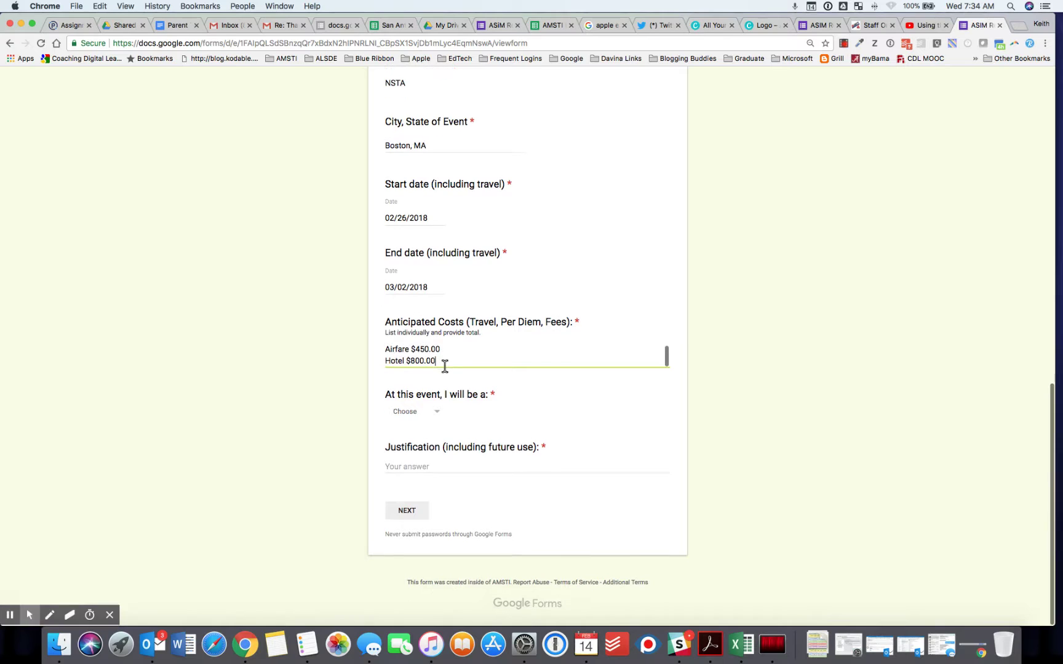
pyautogui.click(436, 413)
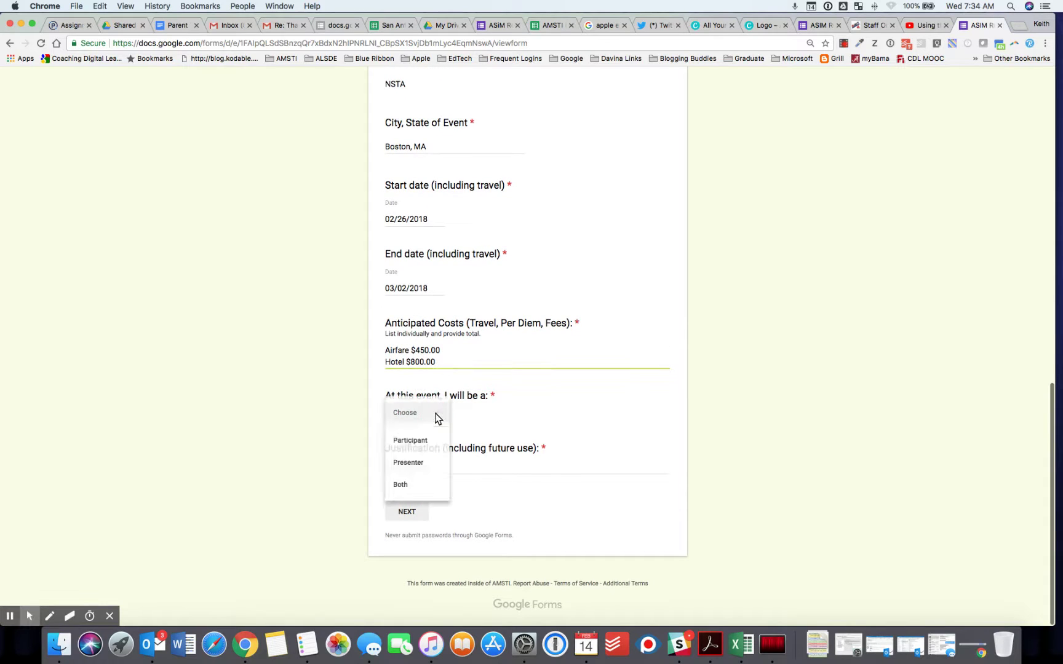
pyautogui.click(422, 446)
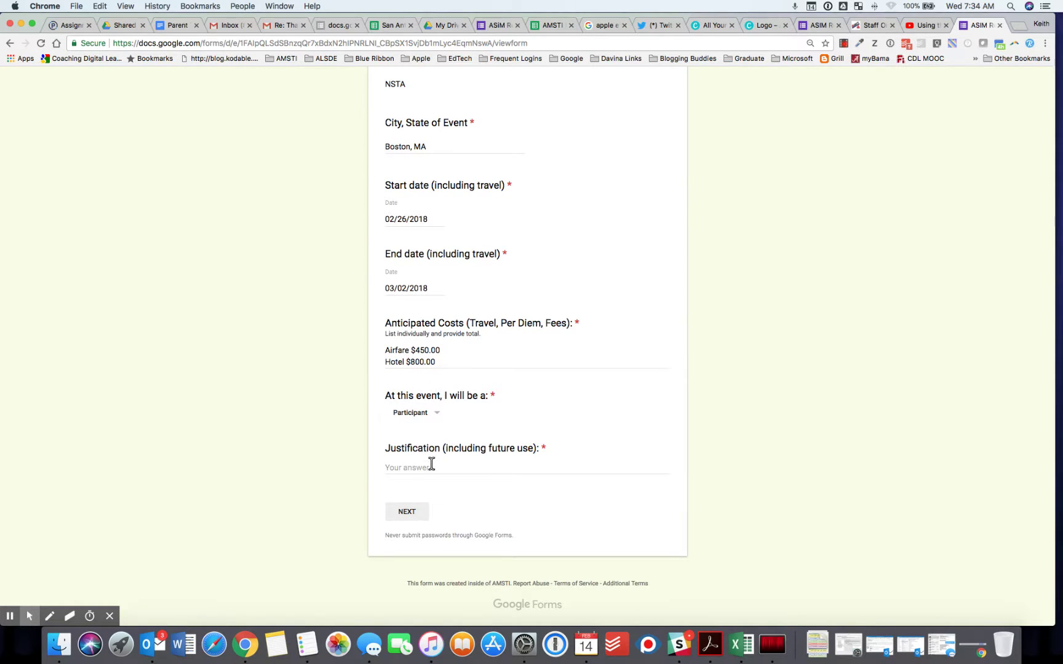
# - Write the justification about expanding National Science Standards knowledge, correcting 'Satndards' to 'Standards'
pyautogui.click(431, 466)
pyautogui.write('Attend conference to')
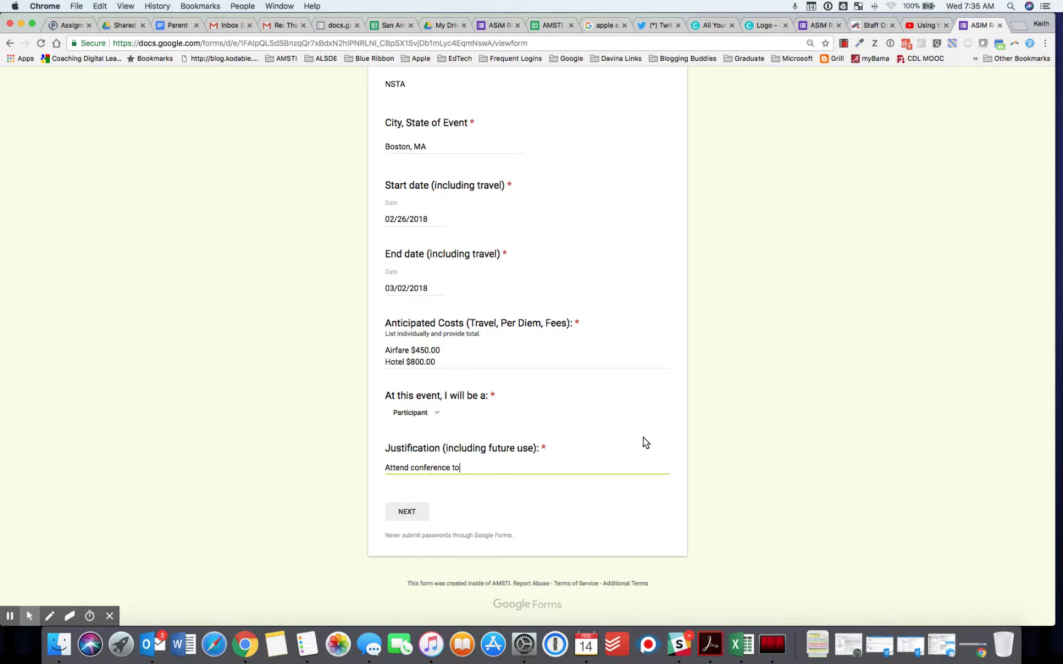
pyautogui.write(' expand knowledge National Science Satndards. This')
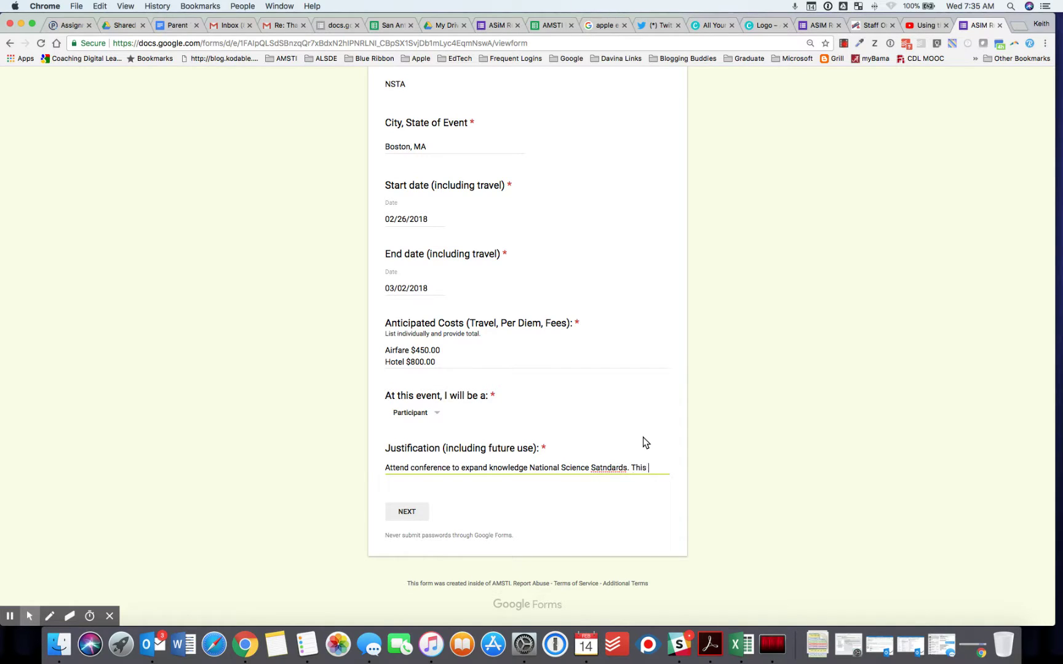
pyautogui.write(' will all')
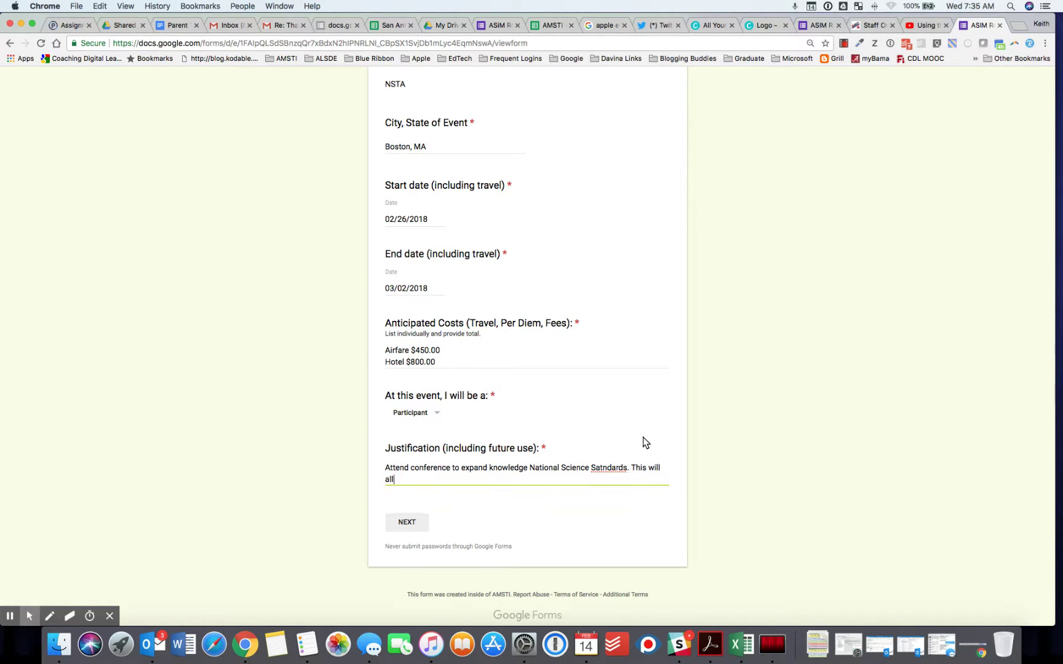
pyautogui.write('ow me to better present content')
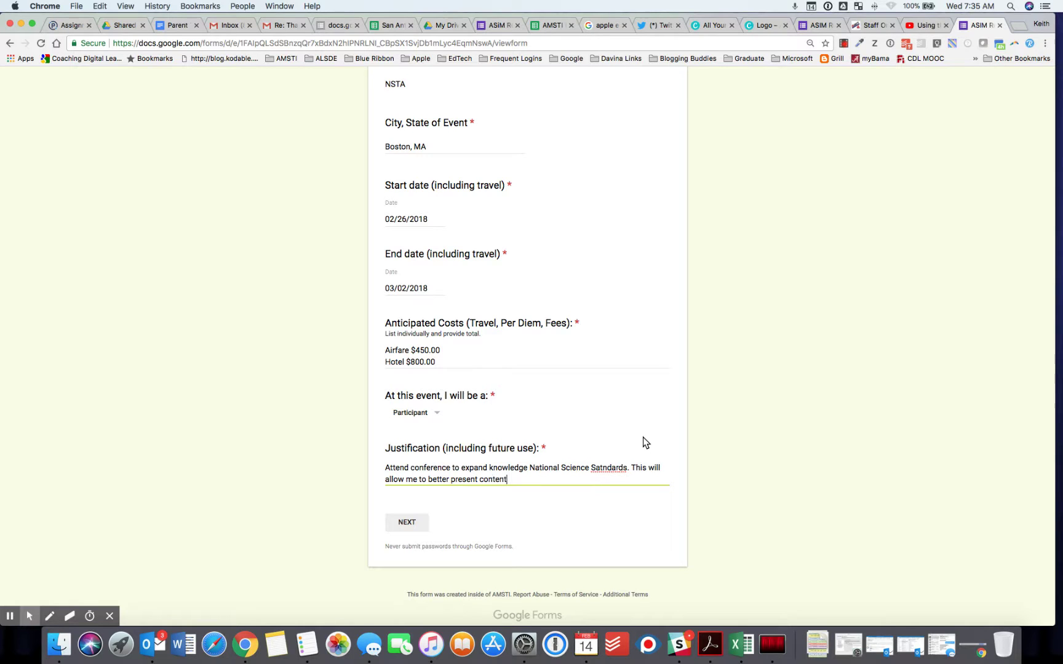
pyautogui.write(' in the future')
pyautogui.rightClick(598, 469)
pyautogui.click(629, 397)
pyautogui.click(389, 524)
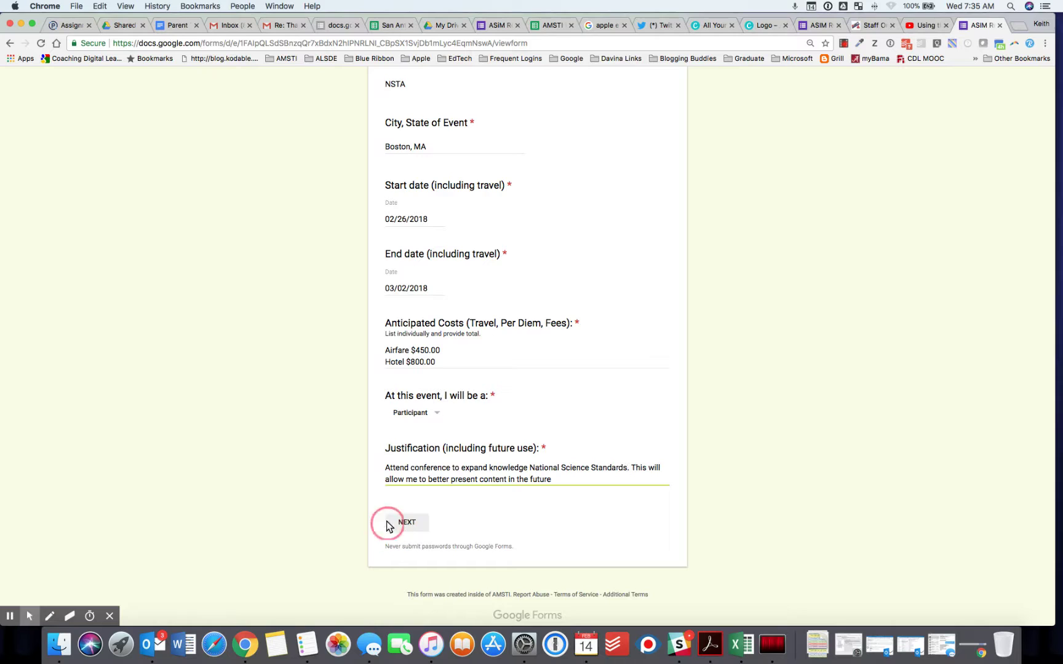
pyautogui.click(553, 479)
# - Advance to the final page and submit the ASIM staff PD request
pyautogui.click(406, 522)
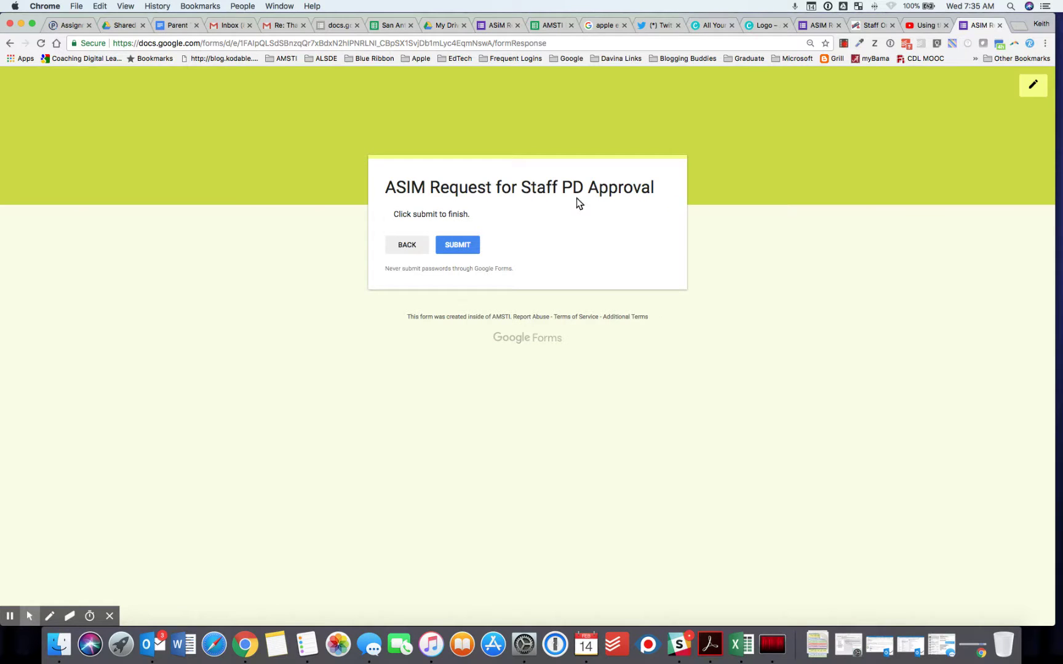
pyautogui.click(458, 246)
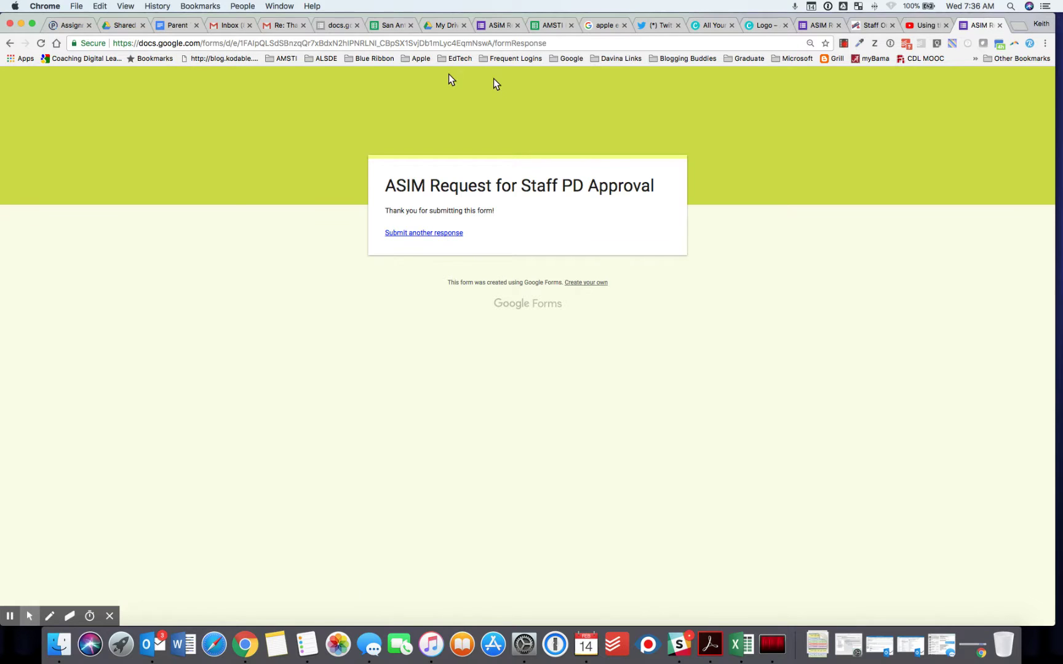
# - Open Gmail in a new Chrome tab and begin a search for 'sim pd'
pyautogui.click(1018, 26)
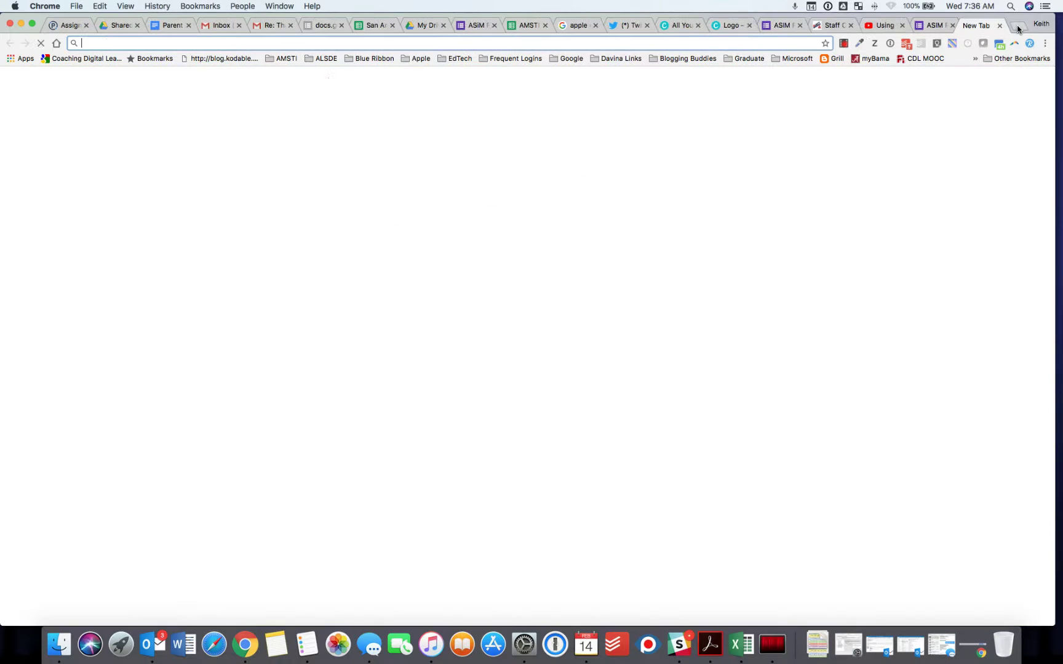
pyautogui.write('mail.google.com')
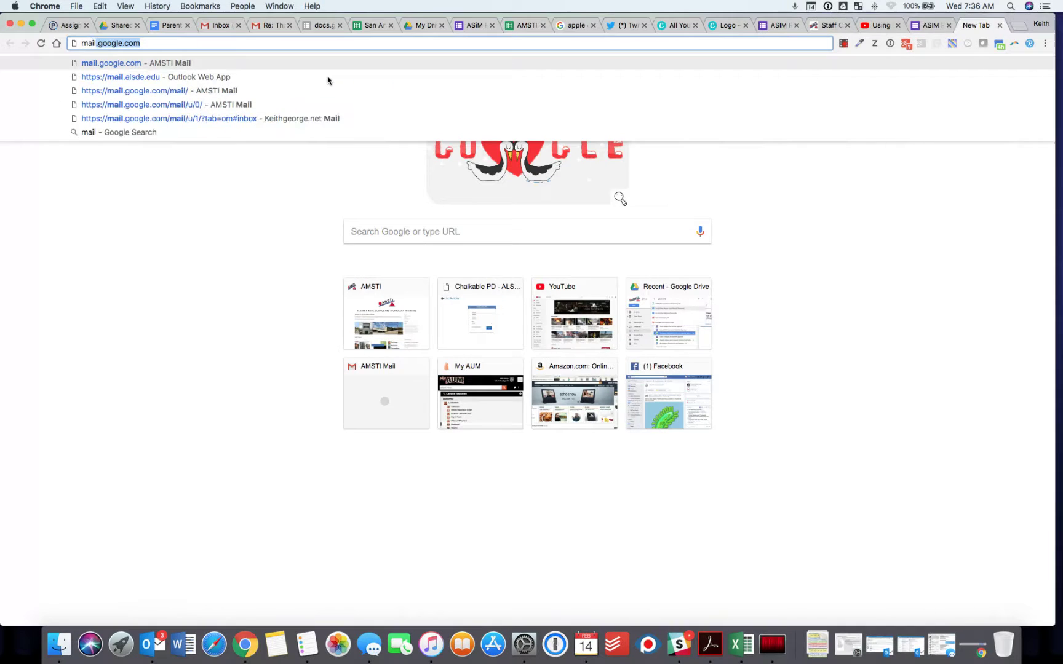
pyautogui.click(107, 64)
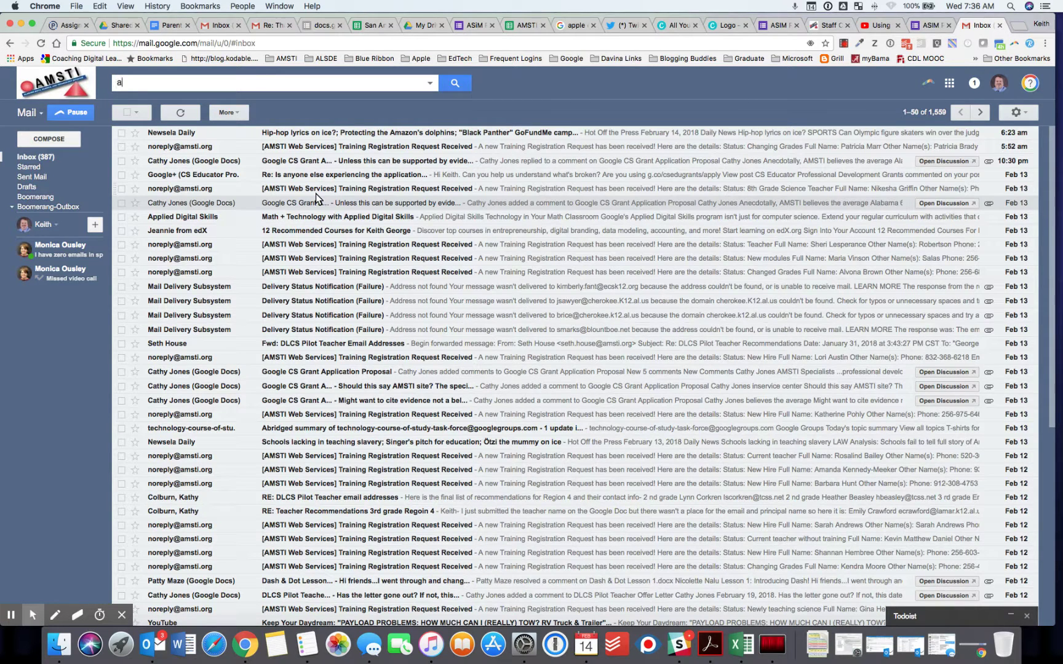
pyautogui.write('sim pd')
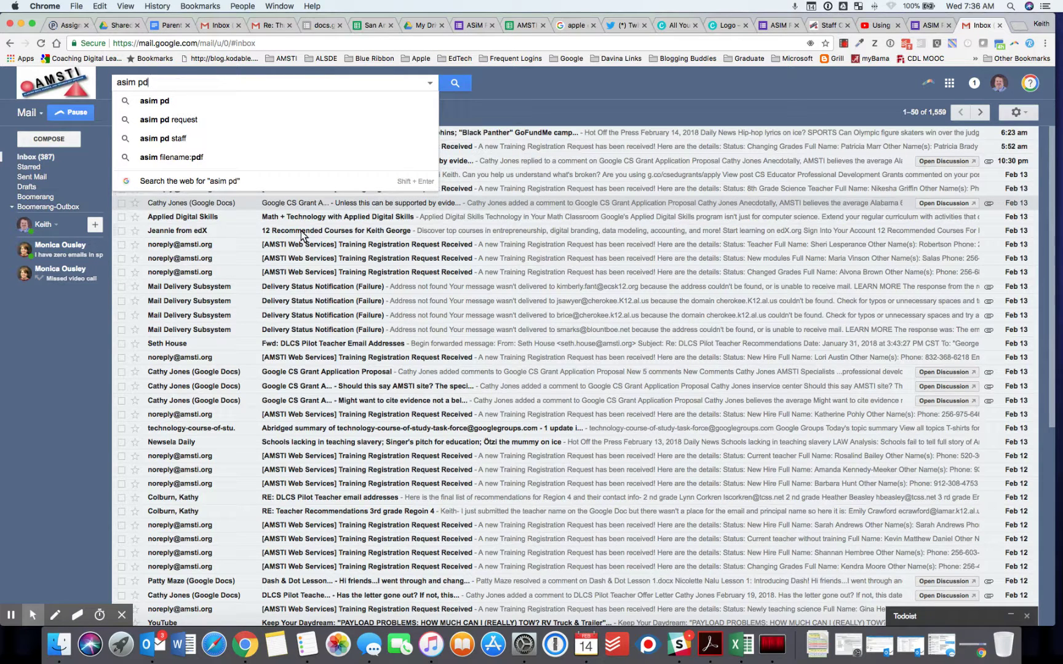
# - Search Gmail for 'pd request', open the PD Request Submitted email and follow its Form Edit URL
pyautogui.click(185, 119)
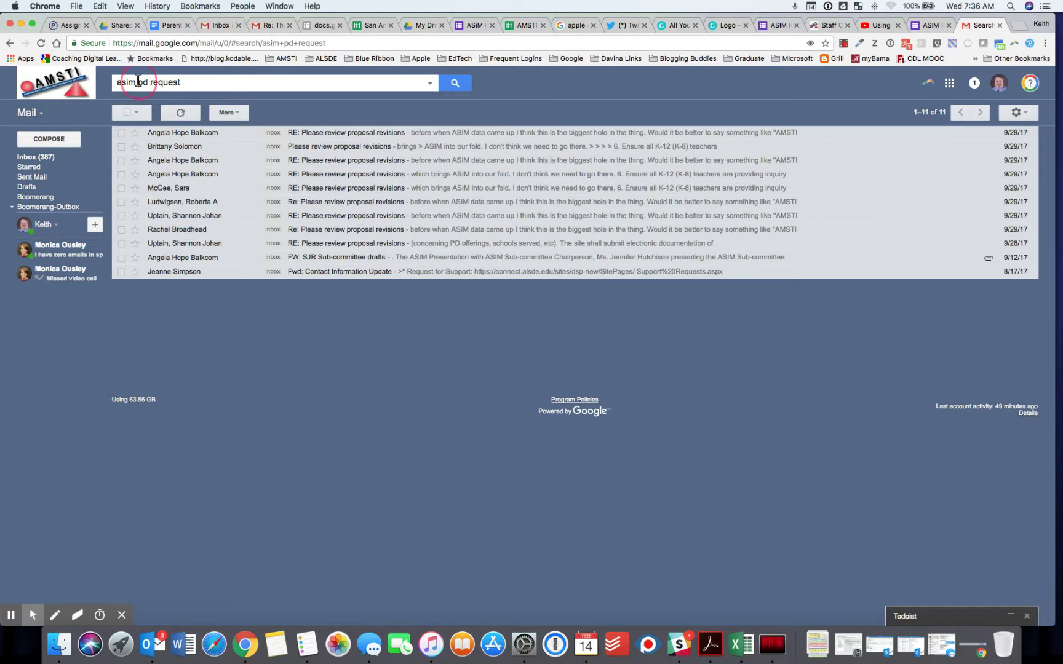
pyautogui.moveTo(138, 83); pyautogui.dragTo(115, 87)
pyautogui.press('BackSpace')
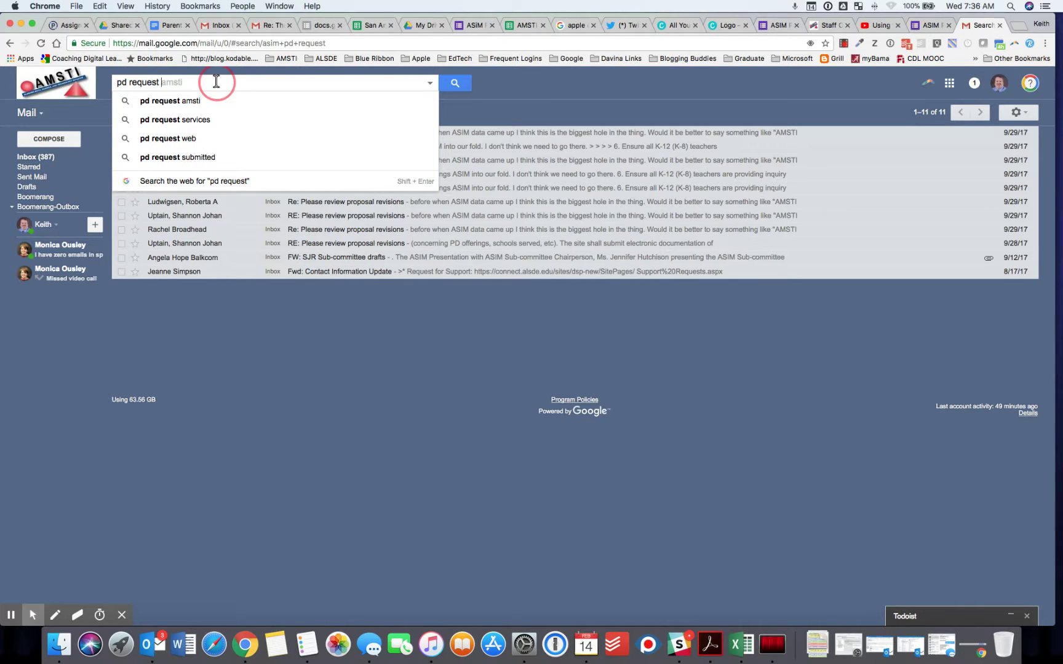
pyautogui.click(465, 85)
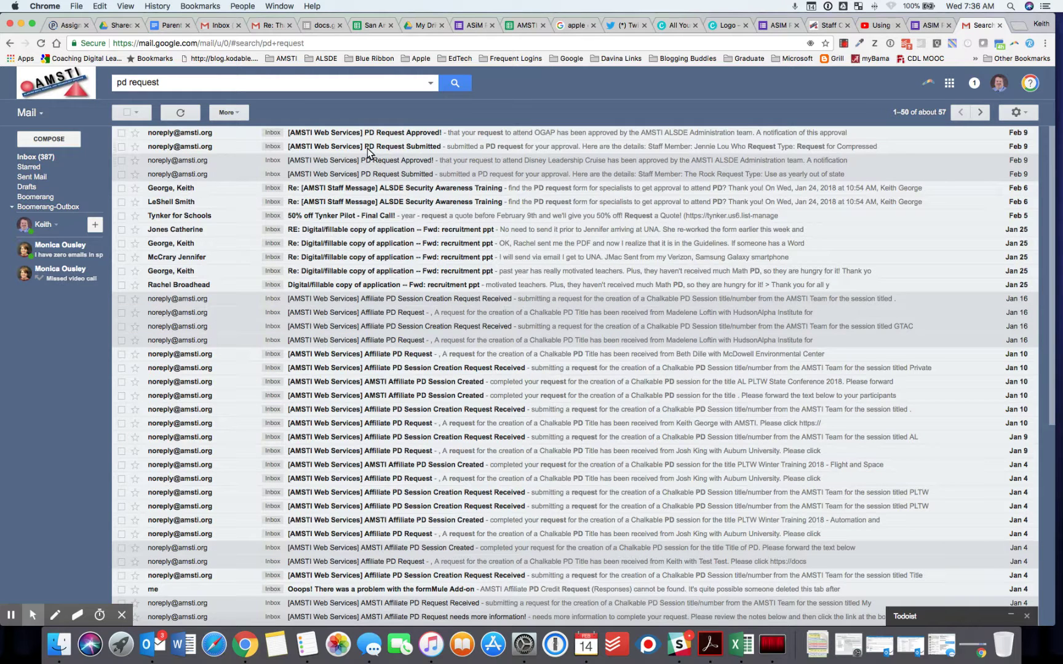
pyautogui.click(368, 148)
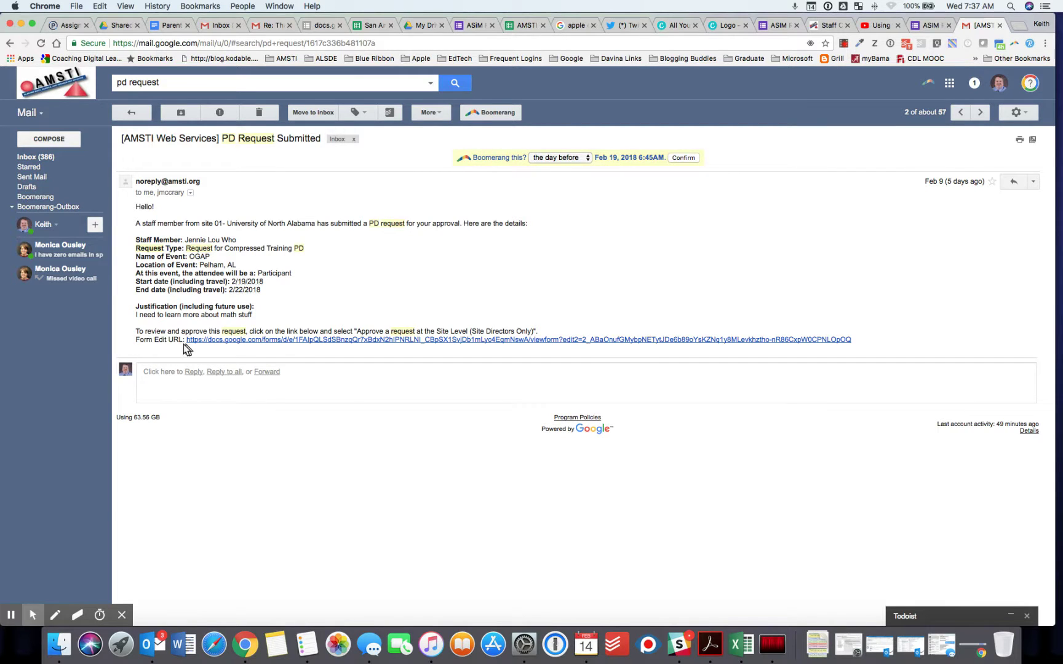
pyautogui.click(302, 342)
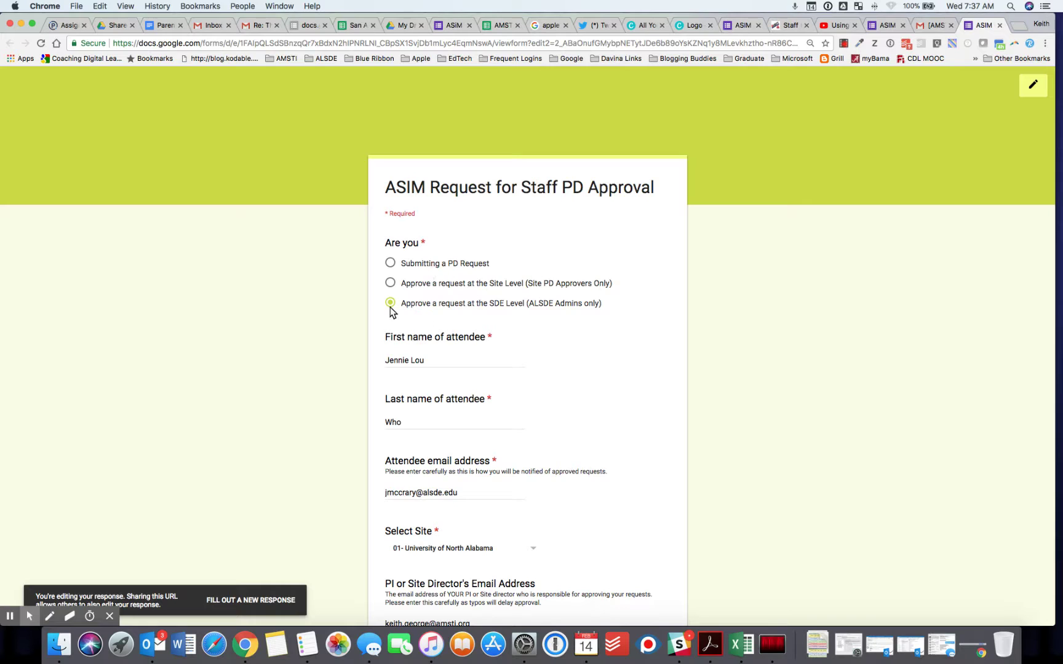
# - Choose 'Approve a request at the Site Level' and scroll down the form
pyautogui.click(390, 284)
pyautogui.scroll(-5, 487, 350)
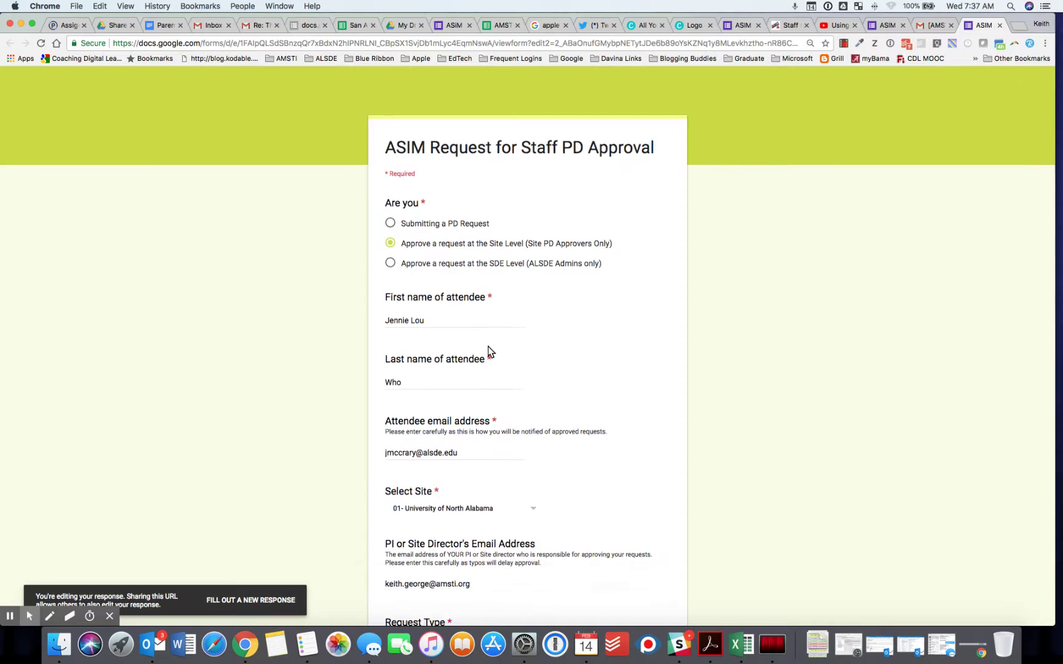
pyautogui.scroll(-15, 491, 351)
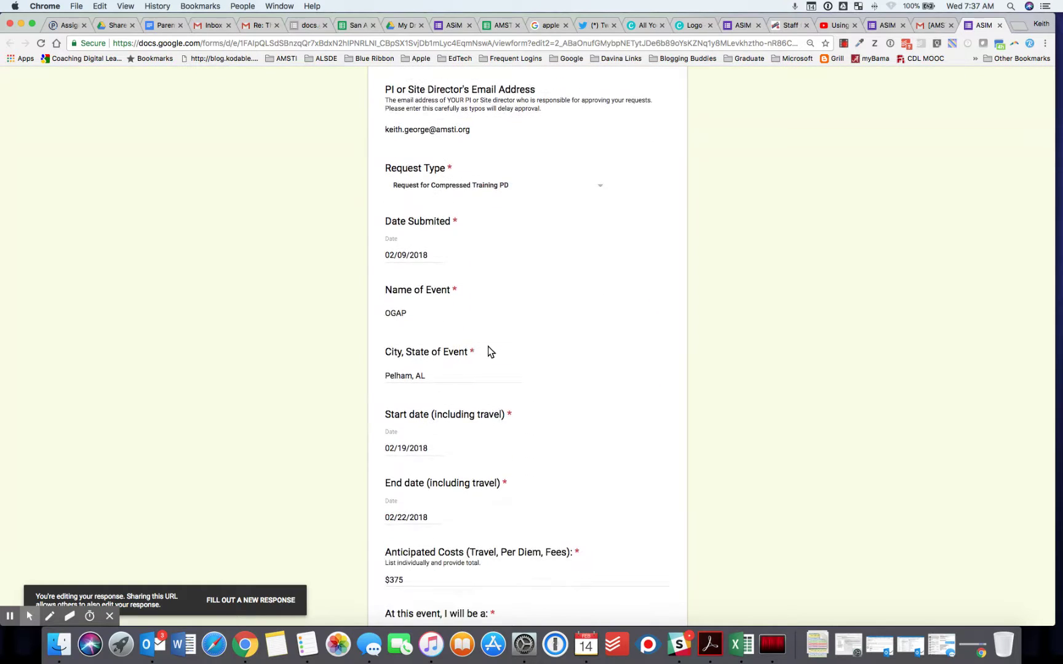
pyautogui.scroll(-3, 489, 351)
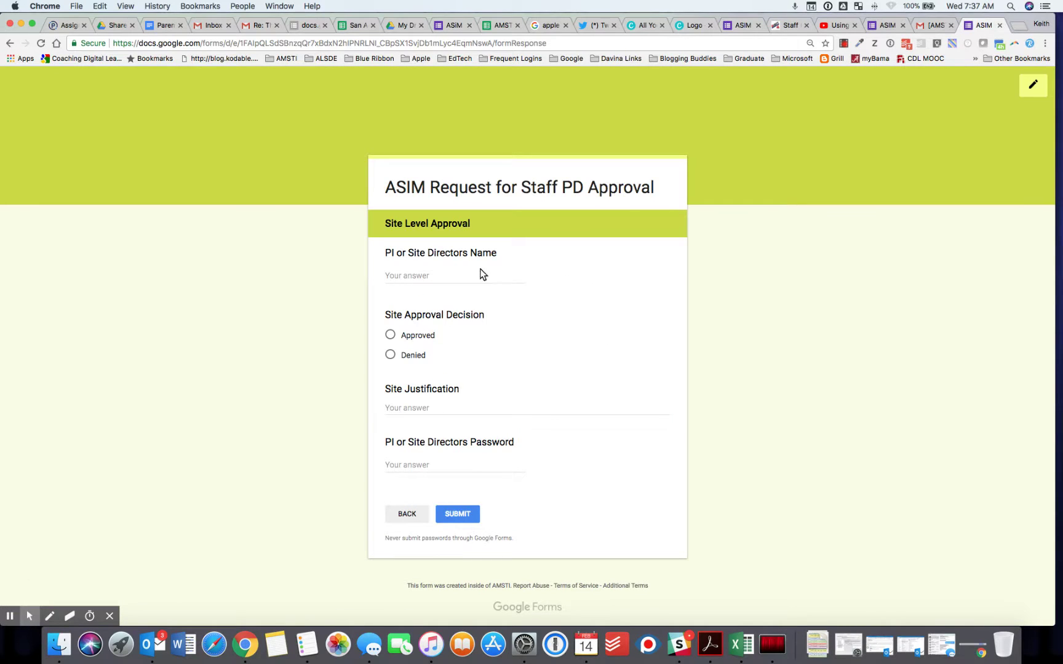
# - Enter the director's name, mark Approved, and add justification 'Be sure to attend sessions on OGAP'
pyautogui.click(393, 275)
pyautogui.write('Site PIBoss')
pyautogui.click(391, 335)
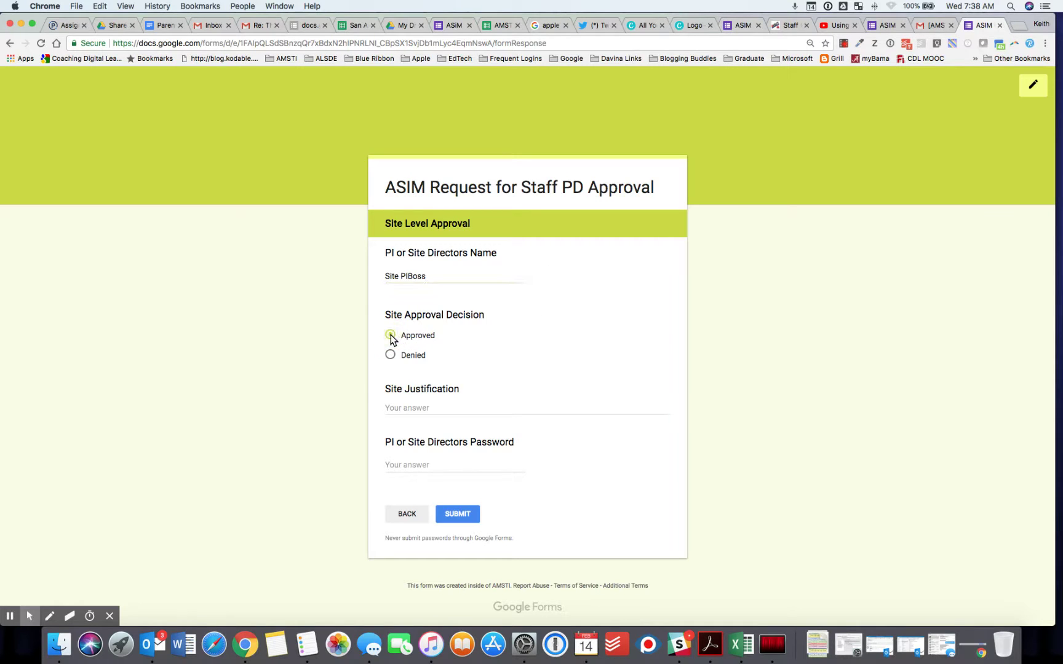
pyautogui.click(397, 409)
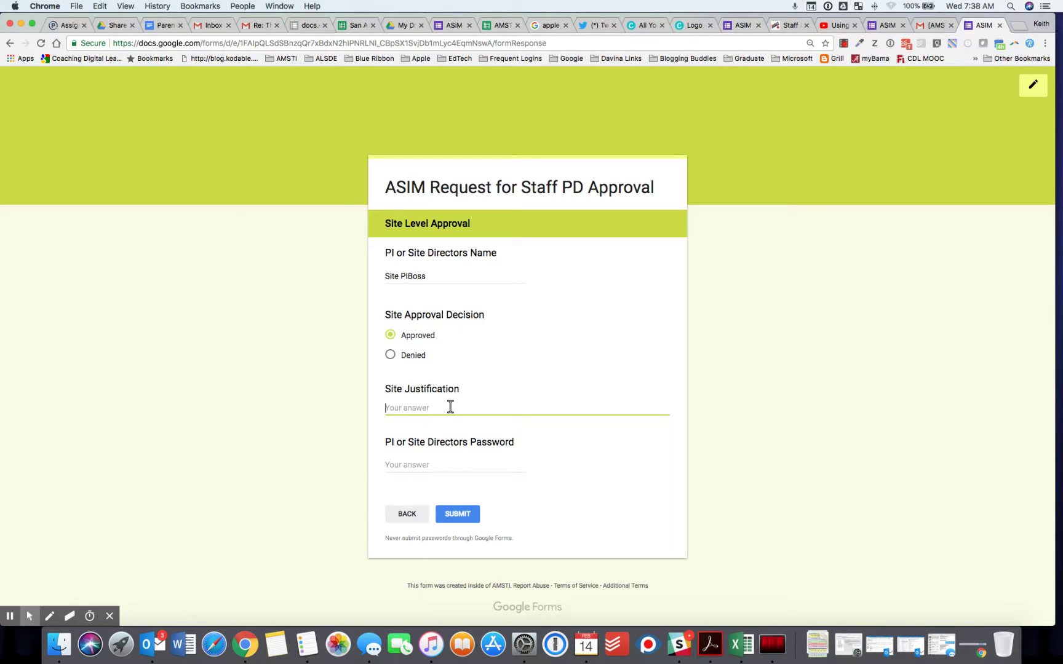
pyautogui.write('Bes')
pyautogui.write(' sure t')
pyautogui.write('o ')
pyautogui.write('attende')
pyautogui.write('sessions o')
pyautogui.write('n ')
pyautogui.write('OGAP')
pyautogui.click(397, 465)
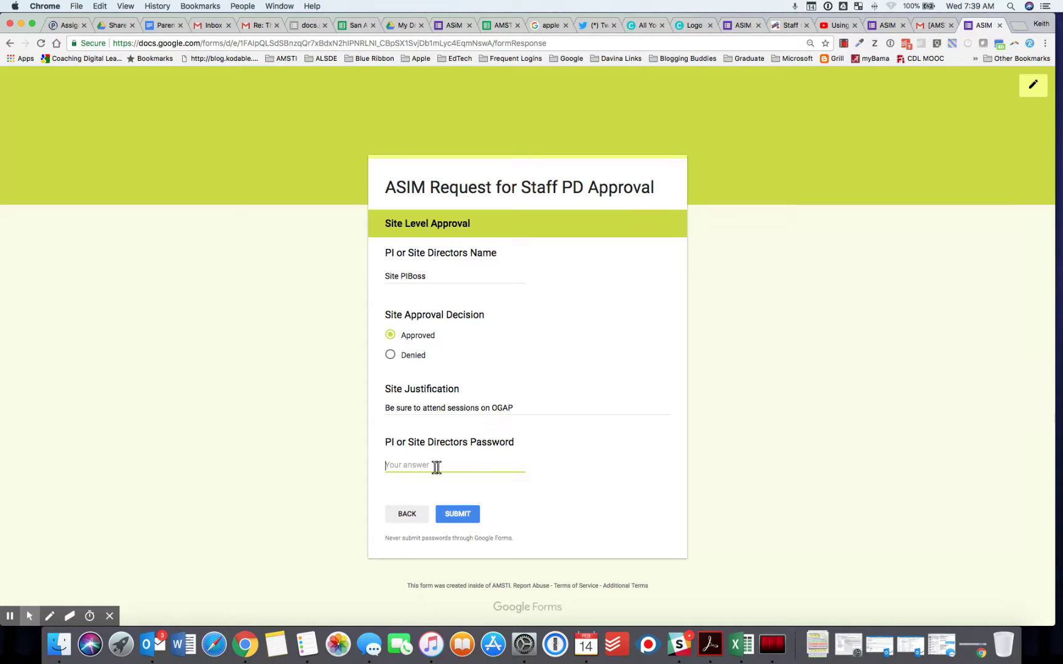
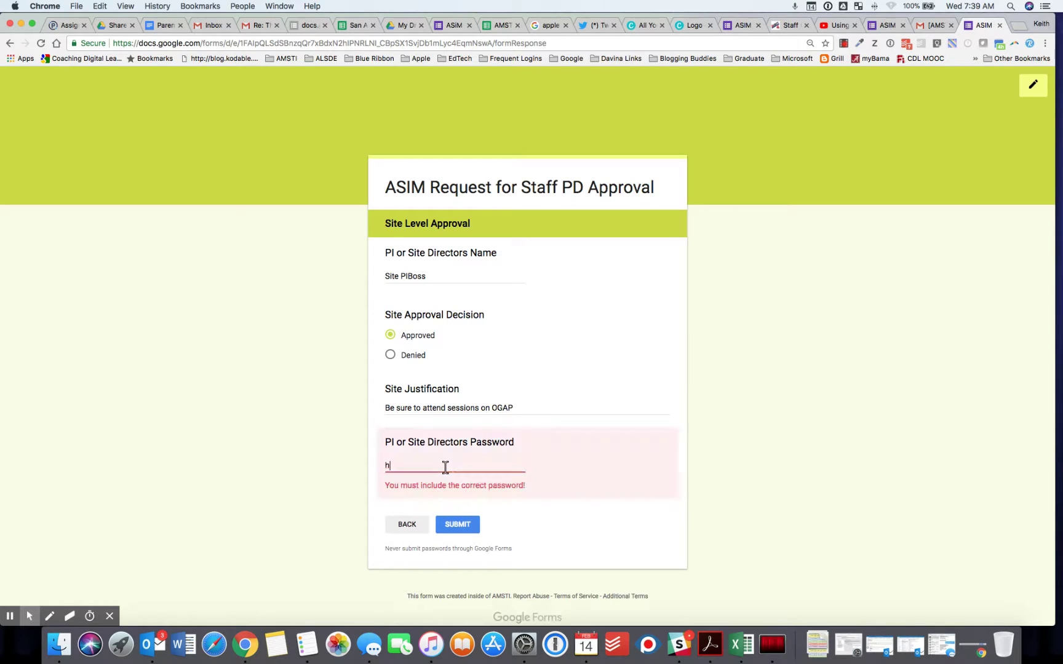
# - Enter a password, delete the rejected entry, and return to the submission confirmation tab
pyautogui.moveTo(484, 466); pyautogui.dragTo(379, 465)
pyautogui.press('BackSpace')
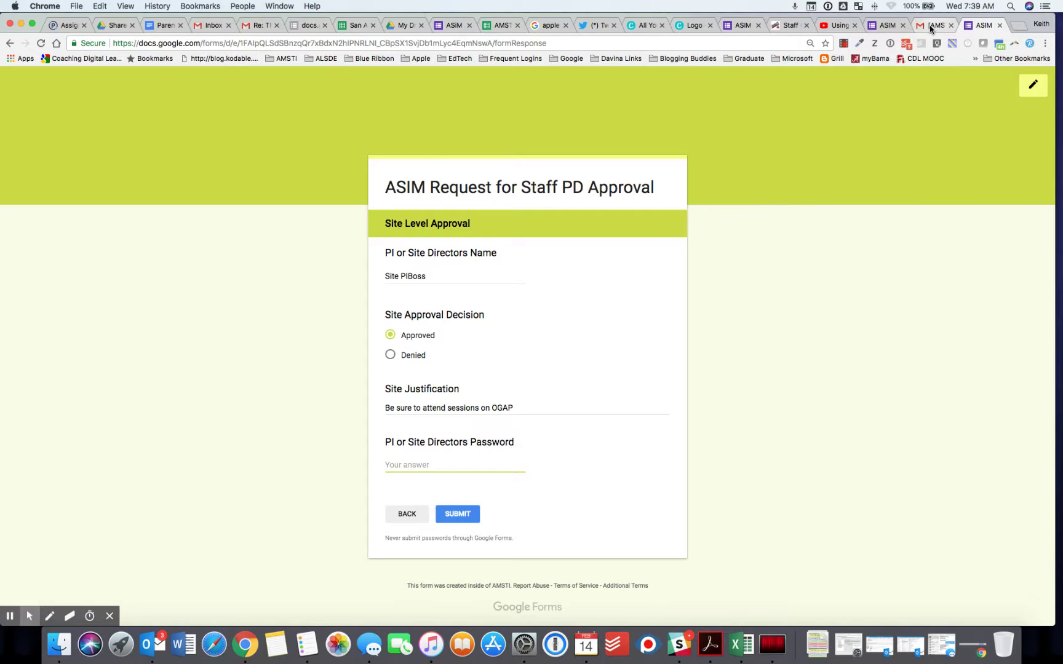
pyautogui.click(889, 28)
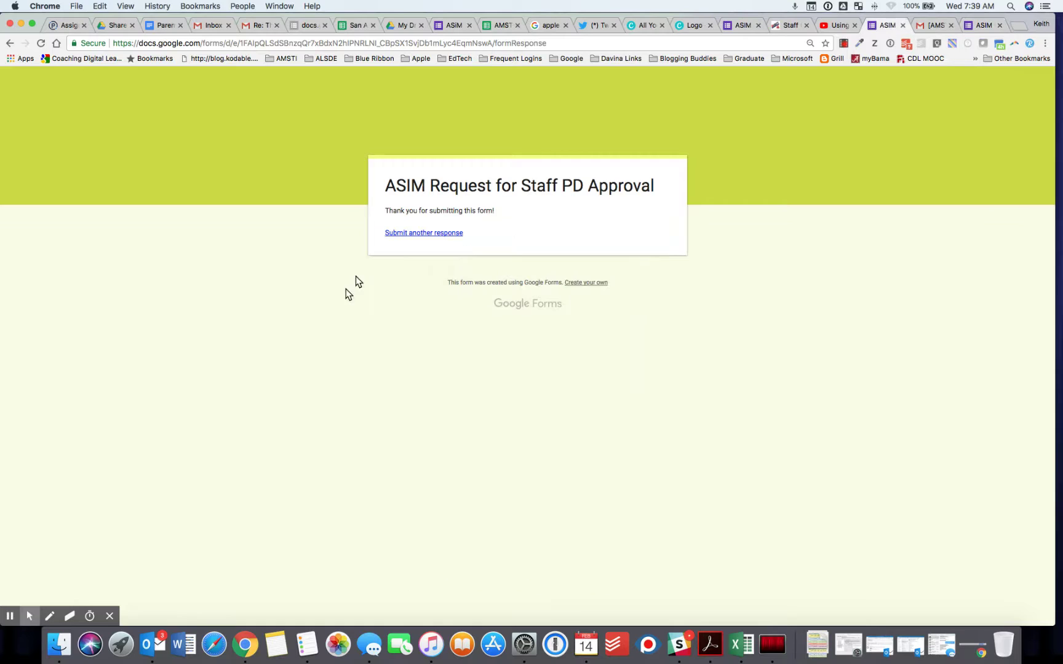
# - Open a blank new response to the ASIM Request for Staff PD Approval form
pyautogui.click(423, 234)
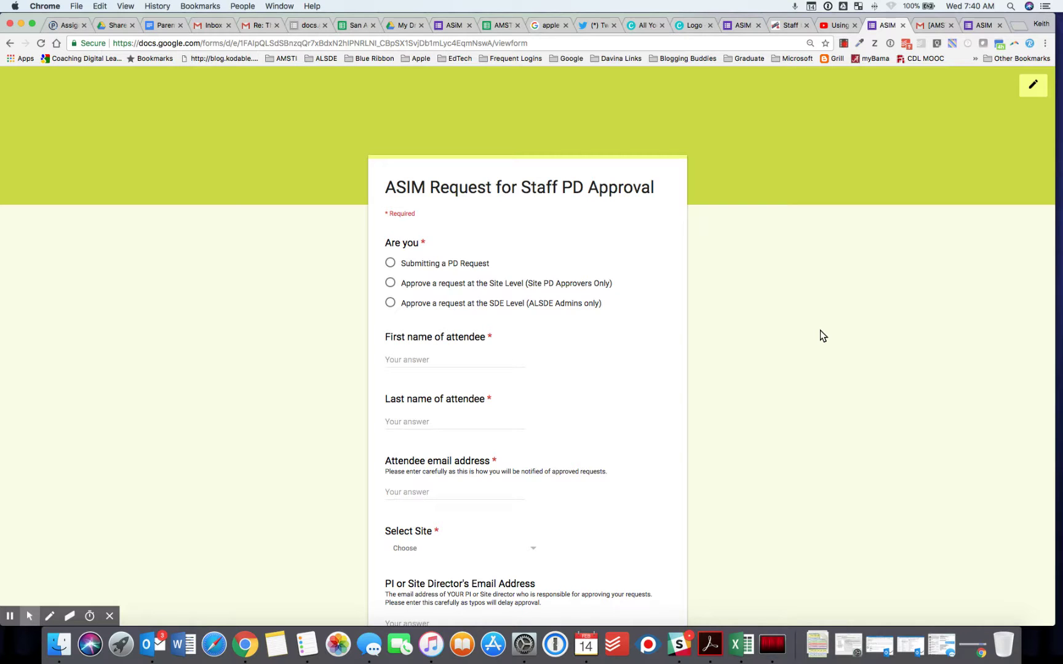
pyautogui.click(844, 45)
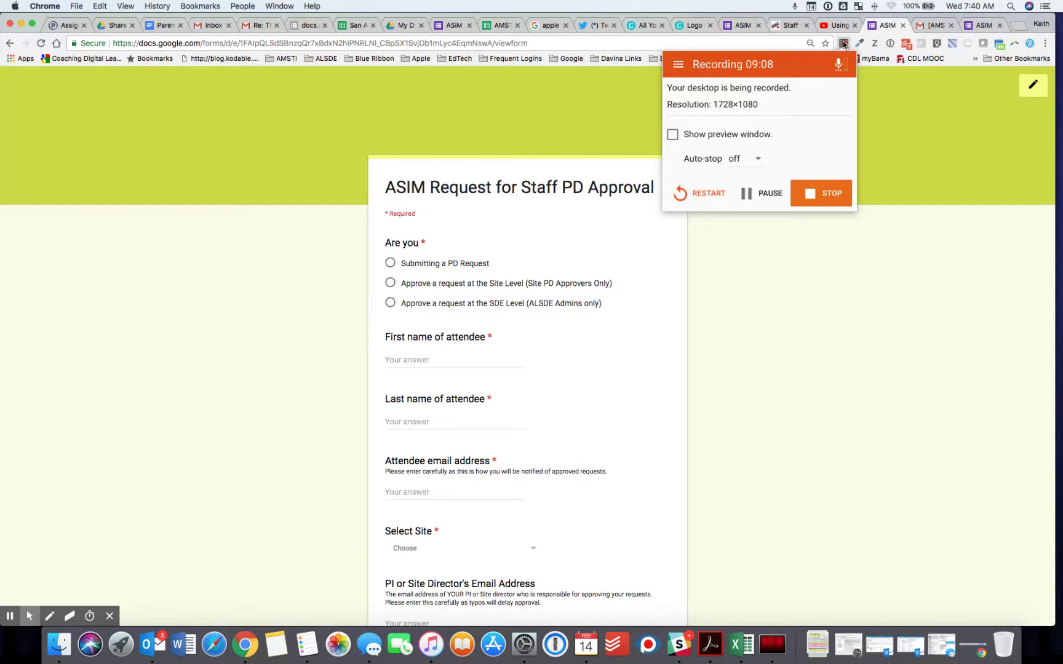